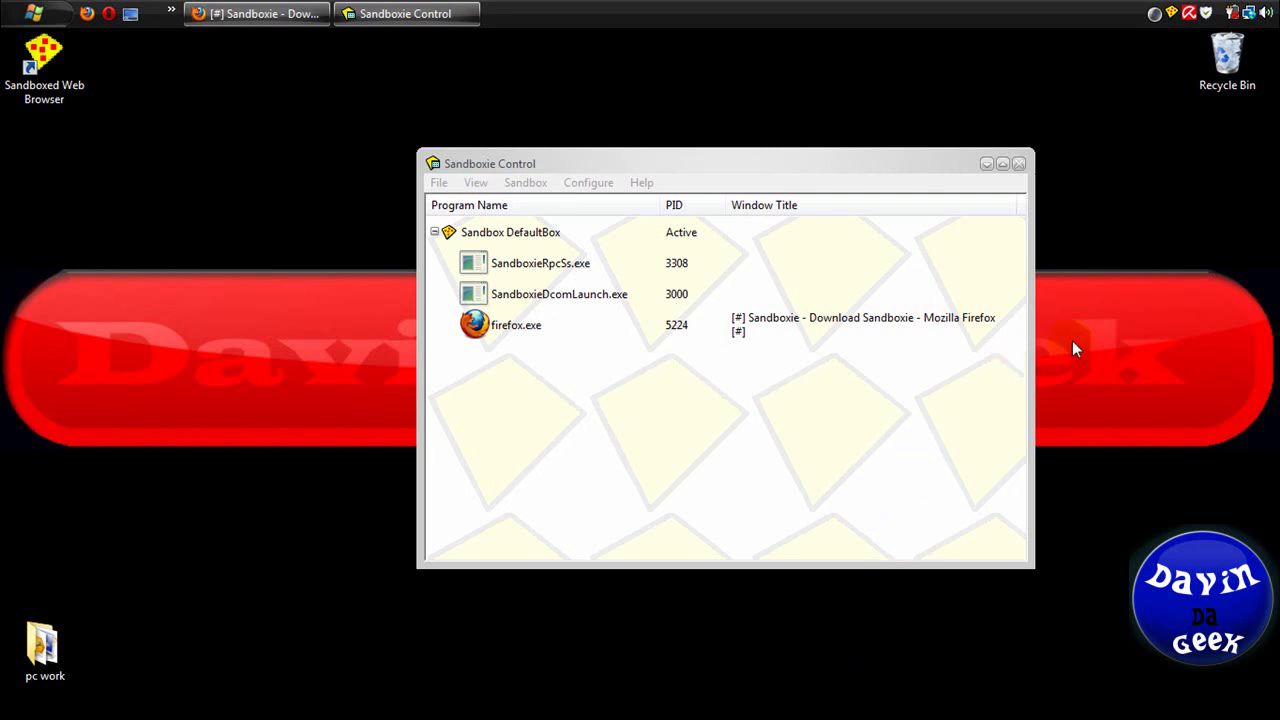
- Minimise the sandboxed Firefox window and bring Sandboxie Control to the front
{"action": "left_click", "coordinate": [846, 168]}
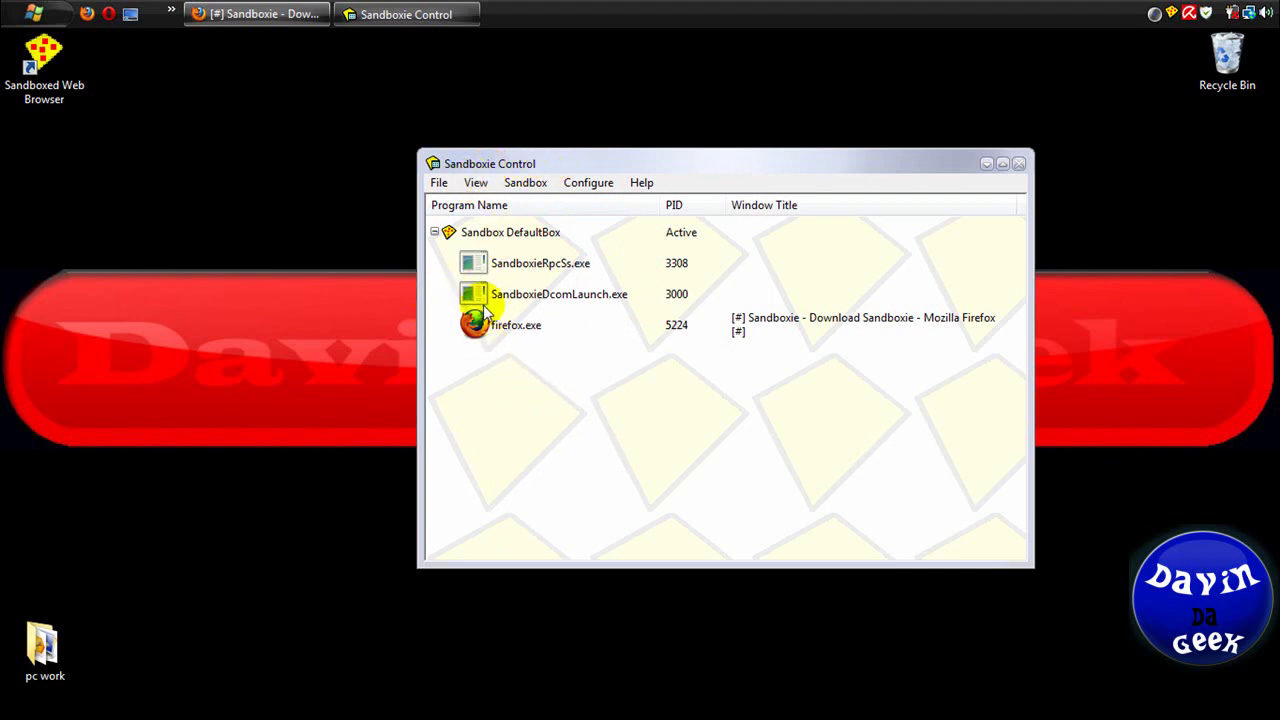
{"action": "left_click", "coordinate": [257, 14]}
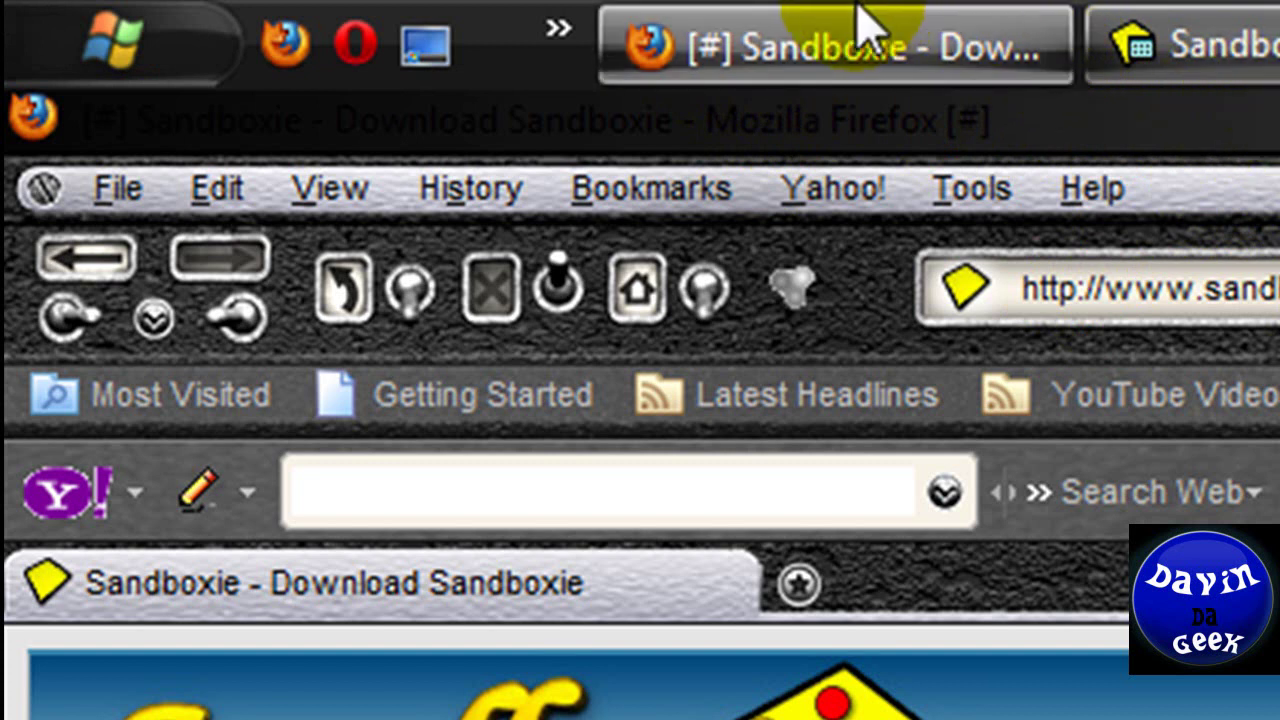
{"action": "left_click", "coordinate": [873, 32]}
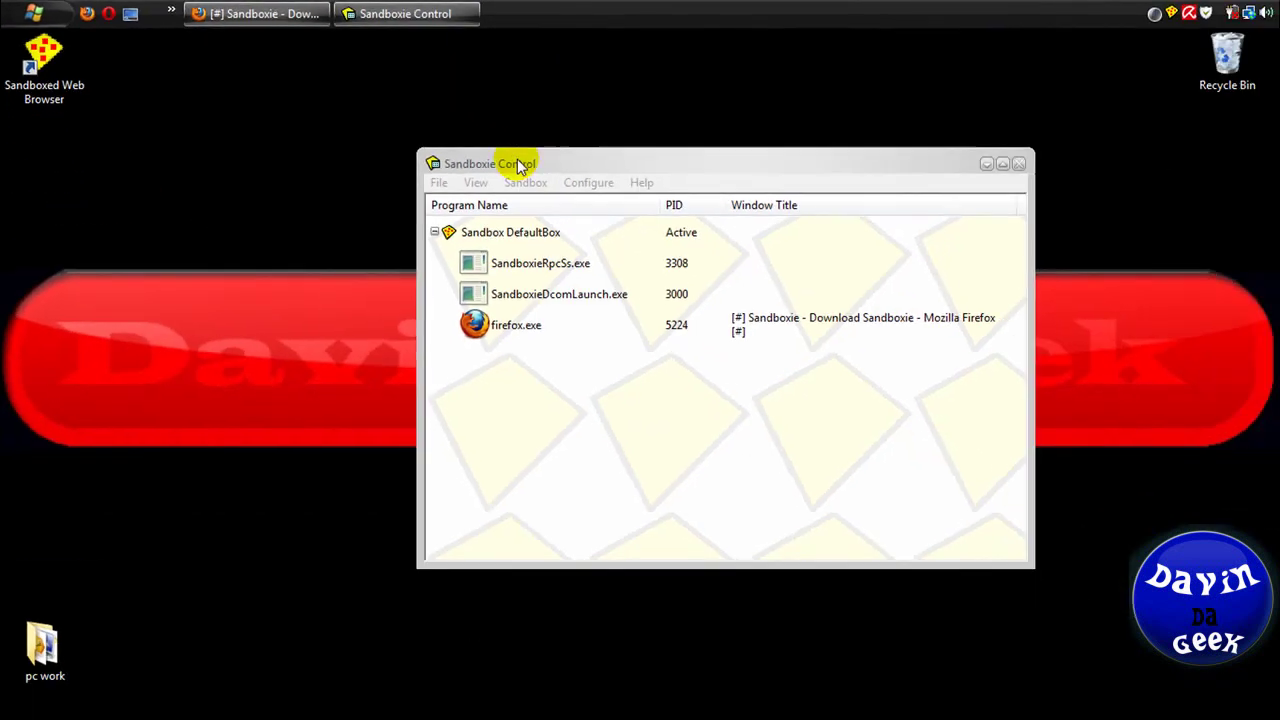
{"action": "left_click", "coordinate": [516, 162]}
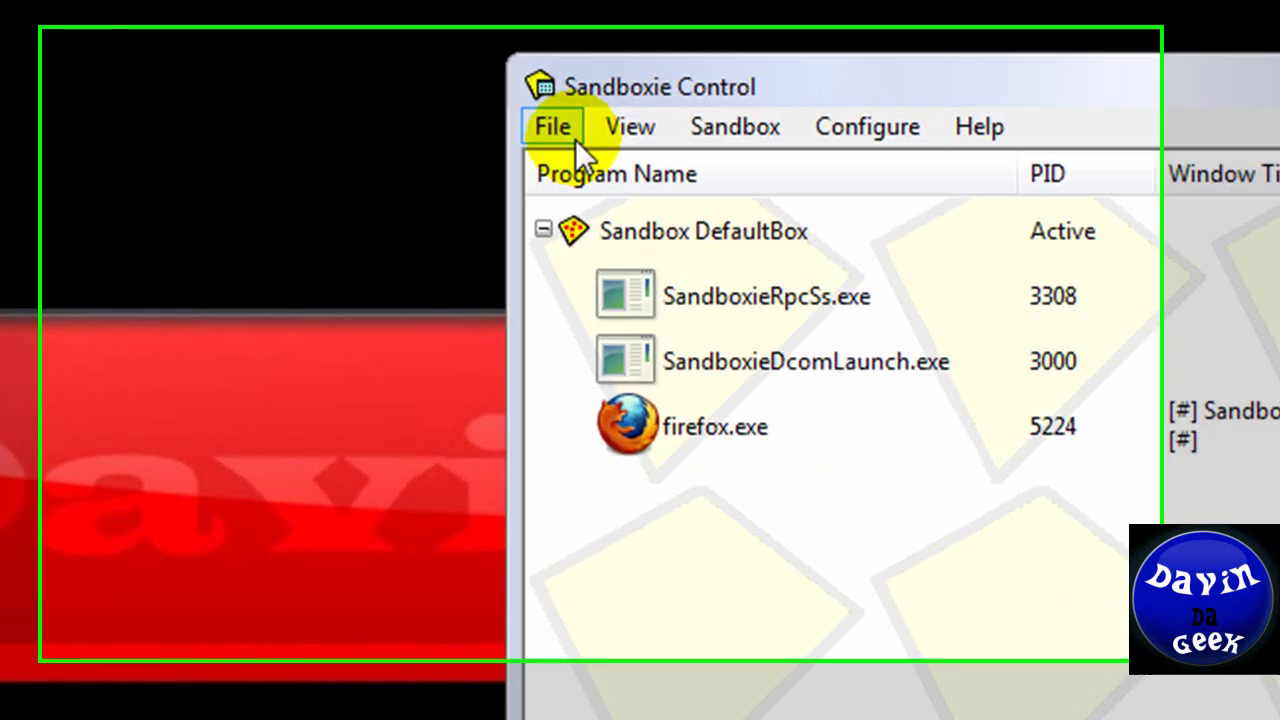
- Look through the File and View menus, then open the DefaultBox sandbox's action list
{"action": "left_click", "coordinate": [447, 185]}
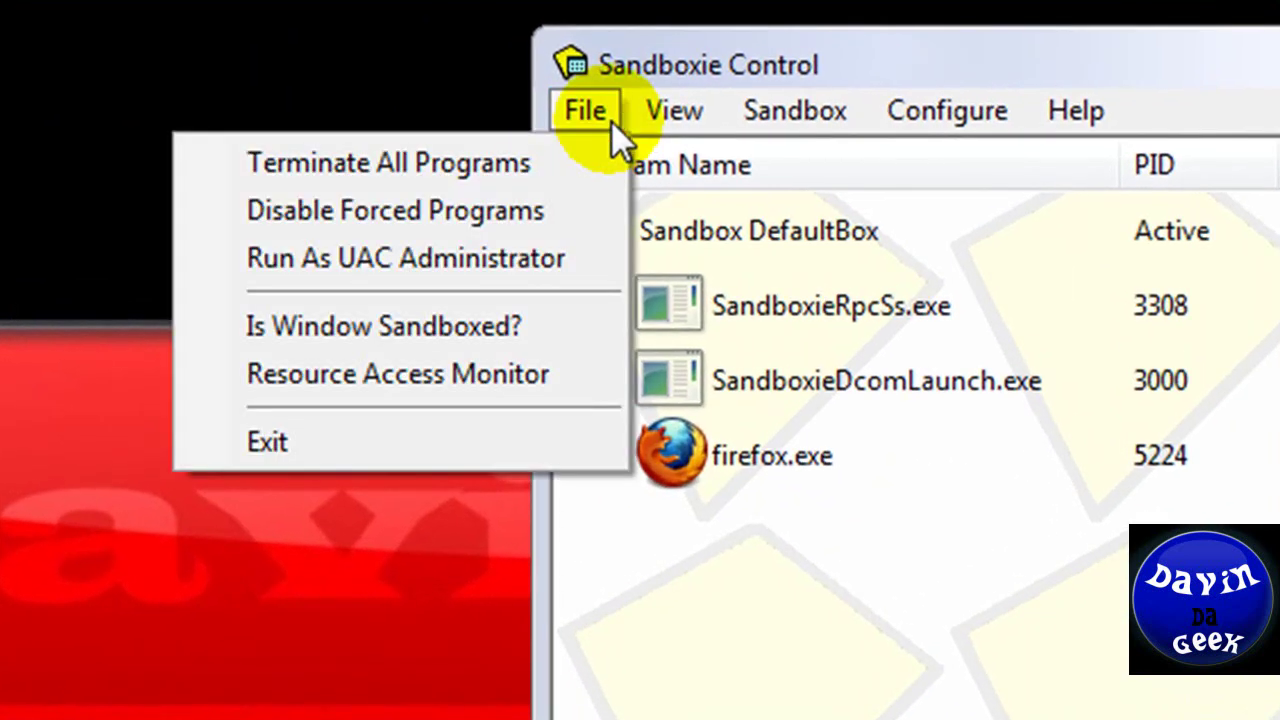
{"action": "mouse_move", "coordinate": [674, 110]}
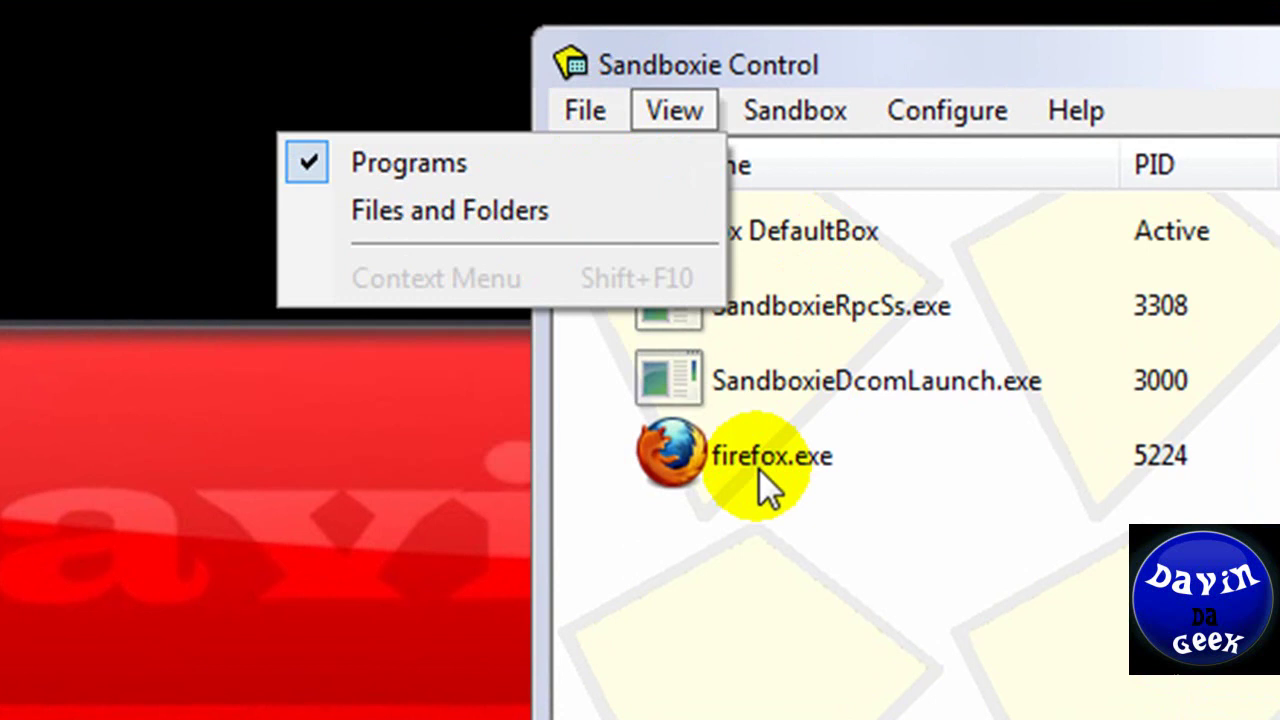
{"action": "left_click", "coordinate": [795, 500]}
{"action": "right_click", "coordinate": [714, 224]}
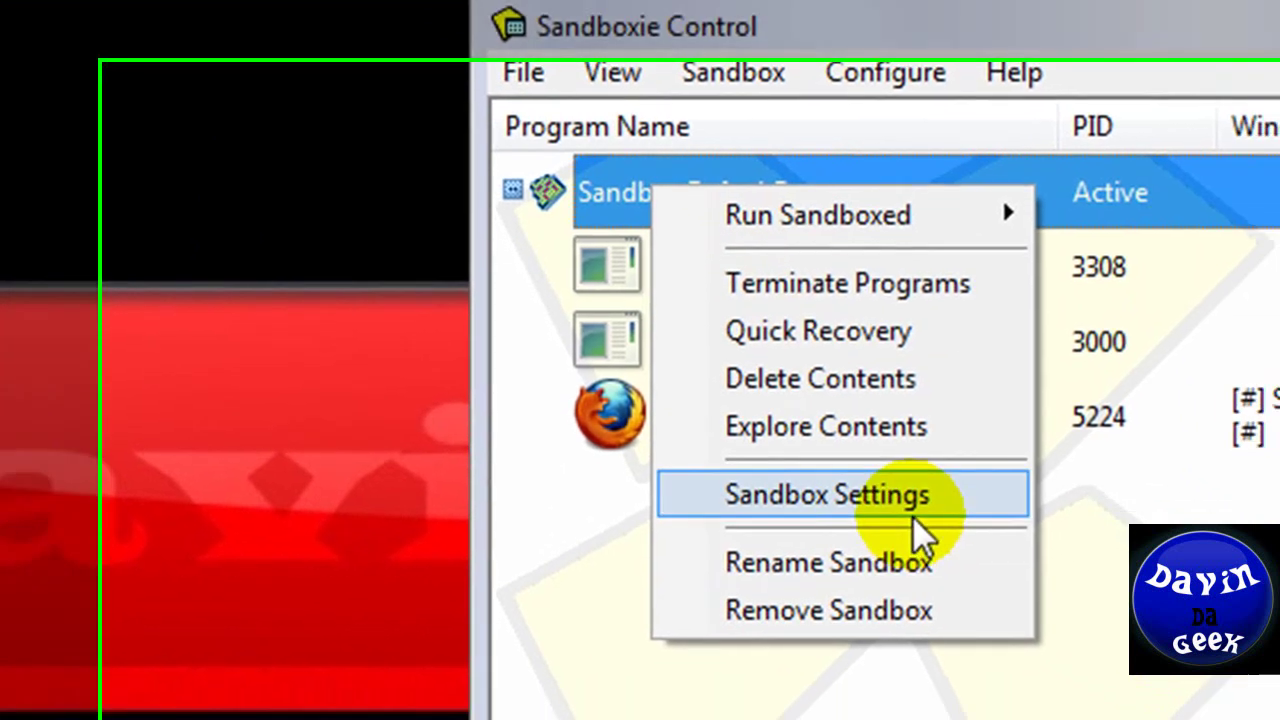
- Open DefaultBox Sandbox Settings and browse the Quick Recovery and Immediate Recovery pages
{"action": "left_click", "coordinate": [975, 540]}
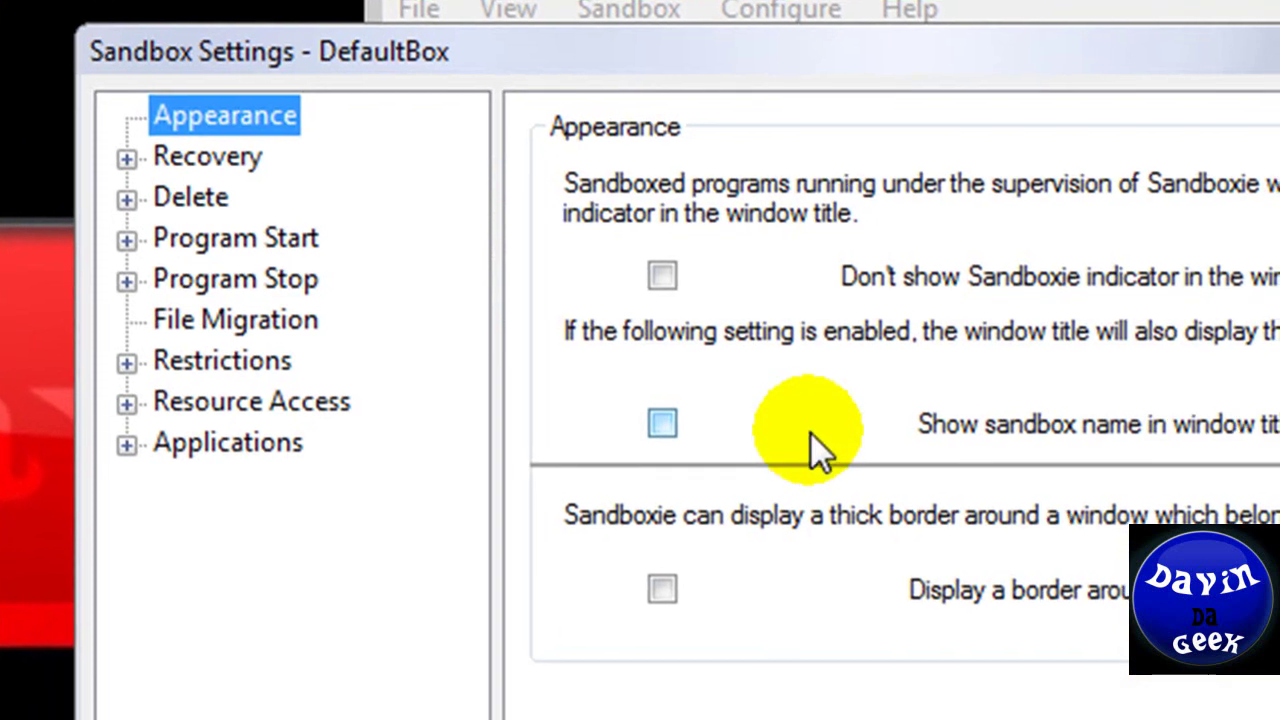
{"action": "left_click", "coordinate": [172, 200]}
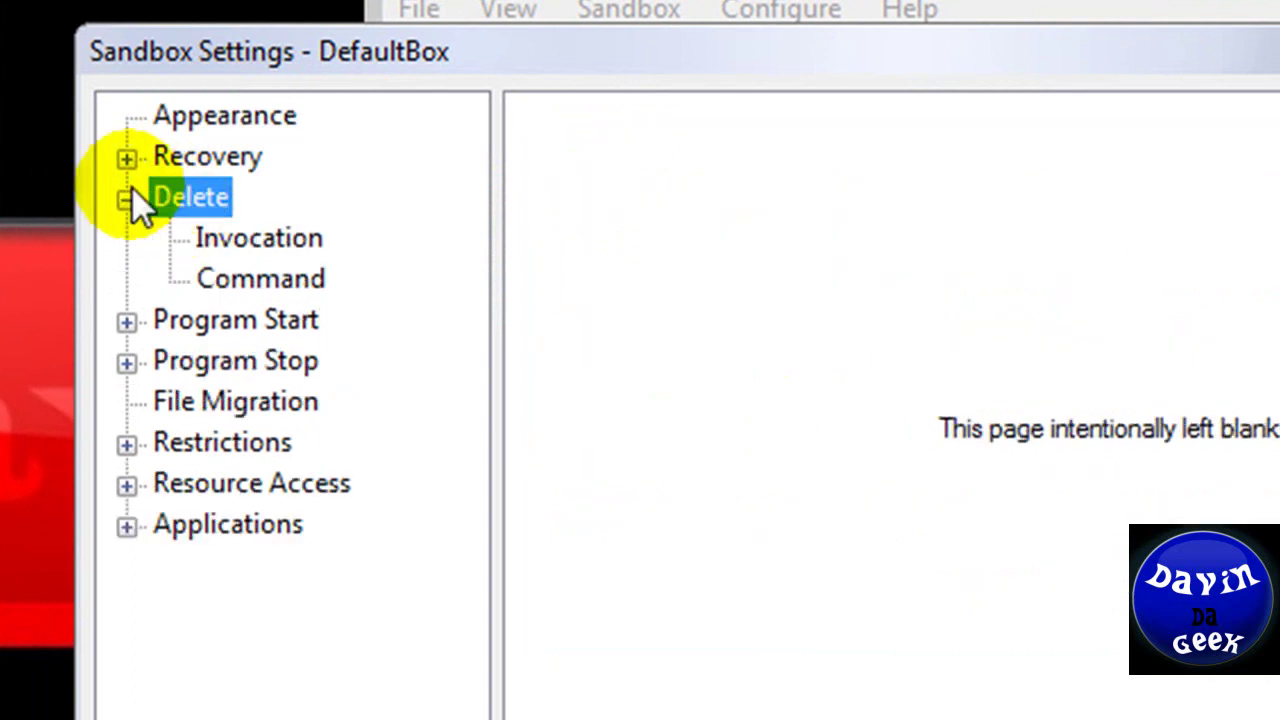
{"action": "left_click", "coordinate": [163, 157]}
{"action": "left_click", "coordinate": [226, 198]}
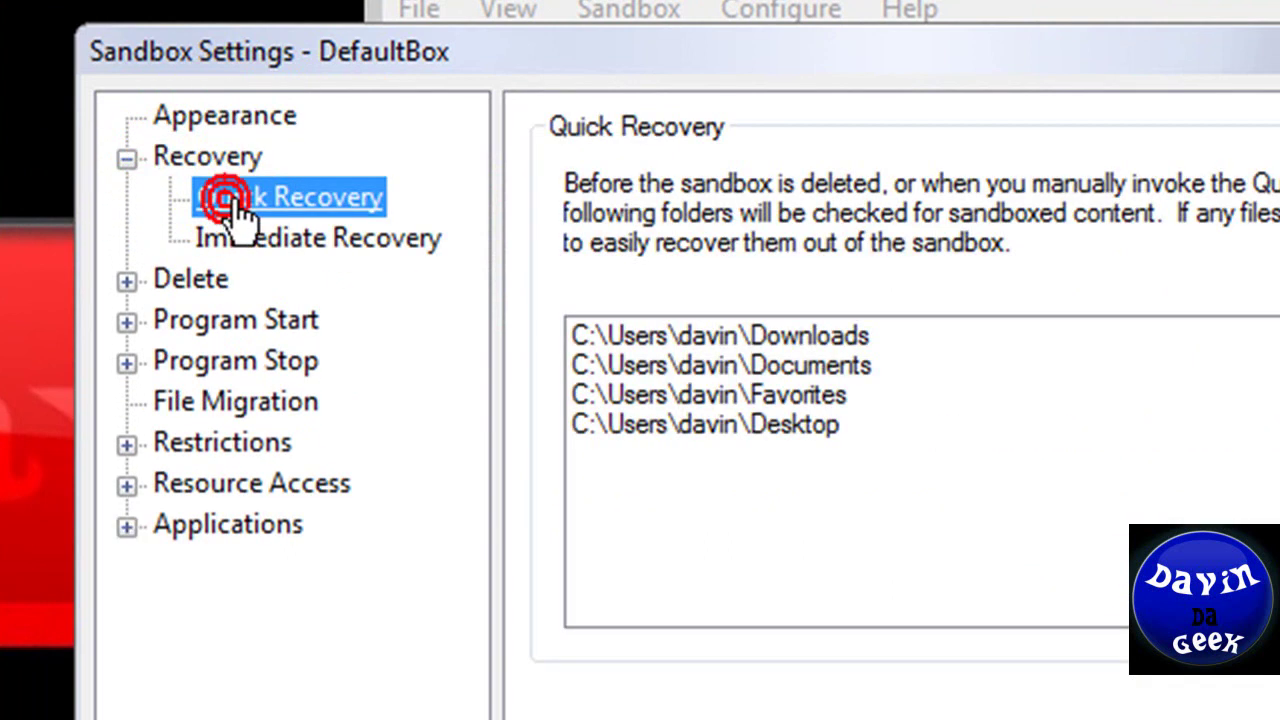
{"action": "left_click", "coordinate": [306, 250]}
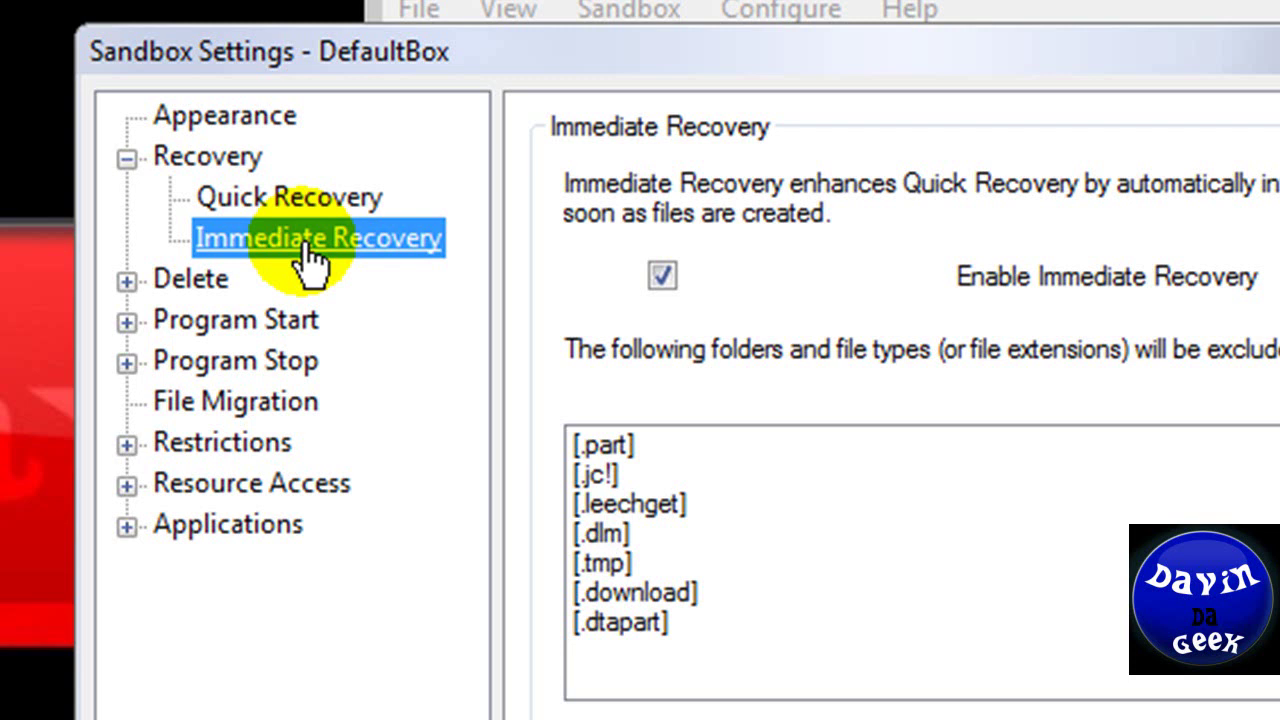
{"action": "left_click", "coordinate": [271, 200]}
{"action": "left_click", "coordinate": [126, 158]}
- Tick 'Automatically delete contents of sandbox' under Delete > Invocation
{"action": "left_click", "coordinate": [126, 199]}
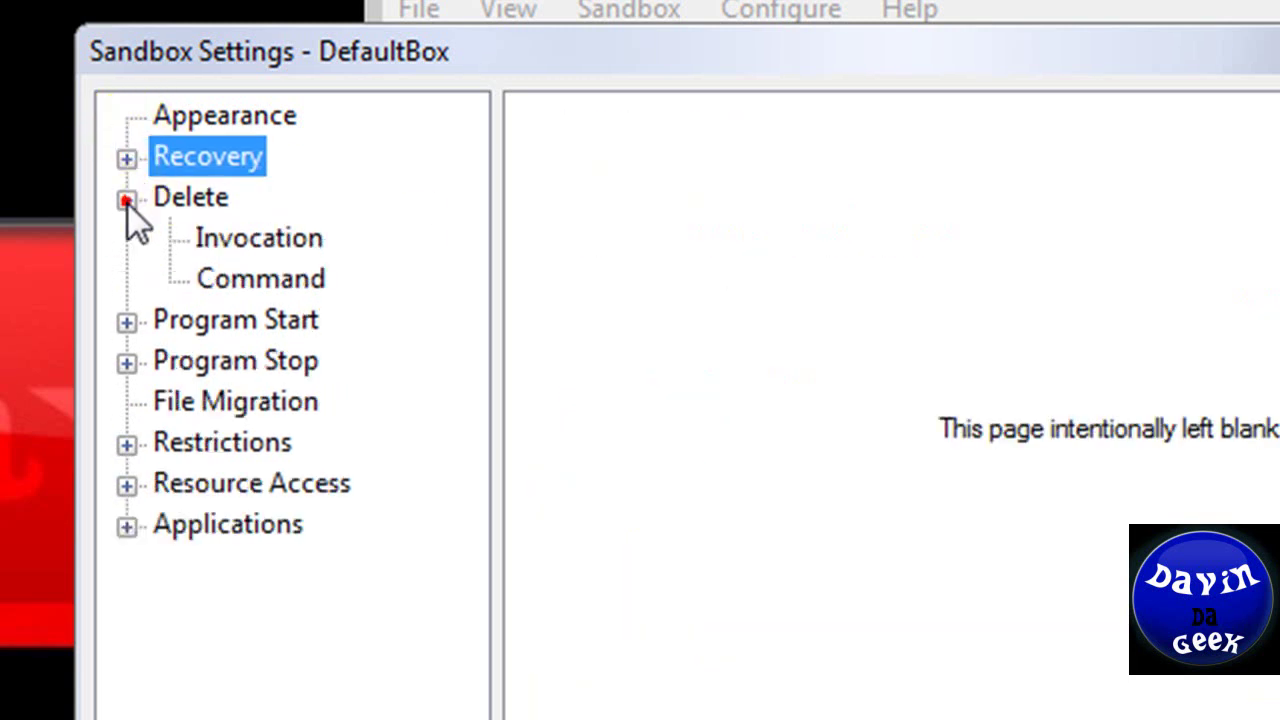
{"action": "left_click", "coordinate": [200, 240]}
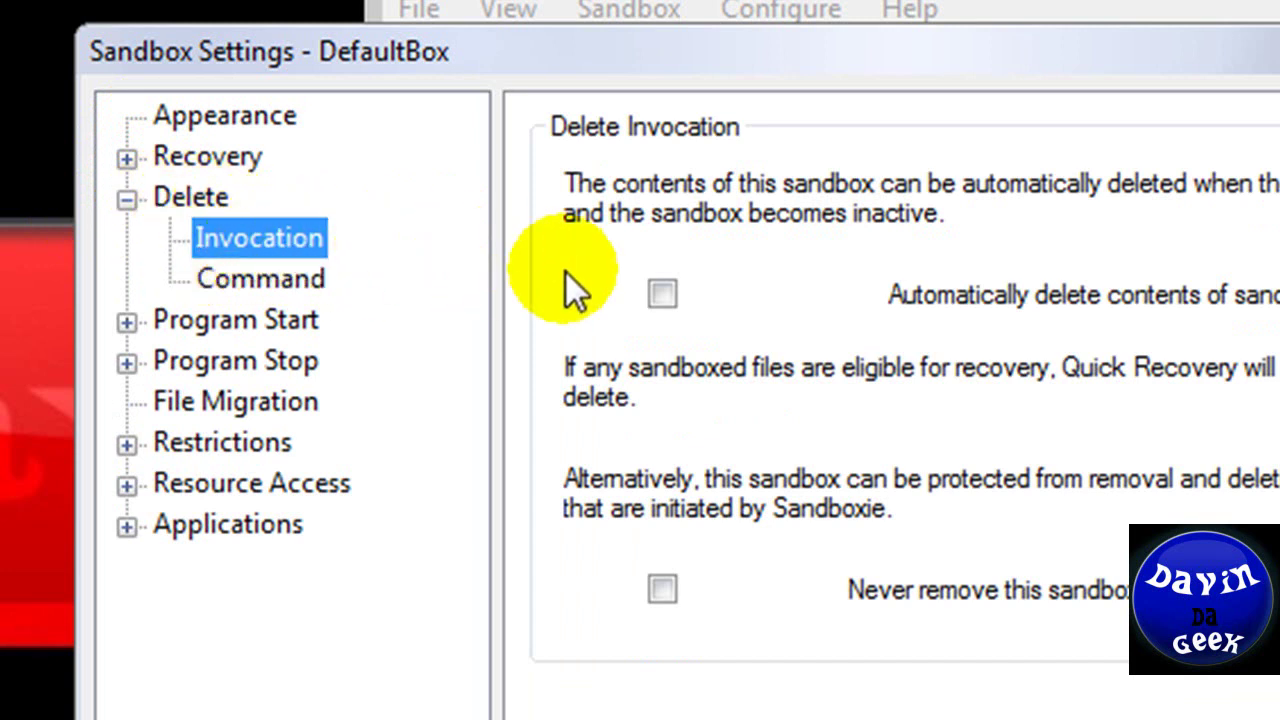
{"action": "left_click", "coordinate": [663, 293]}
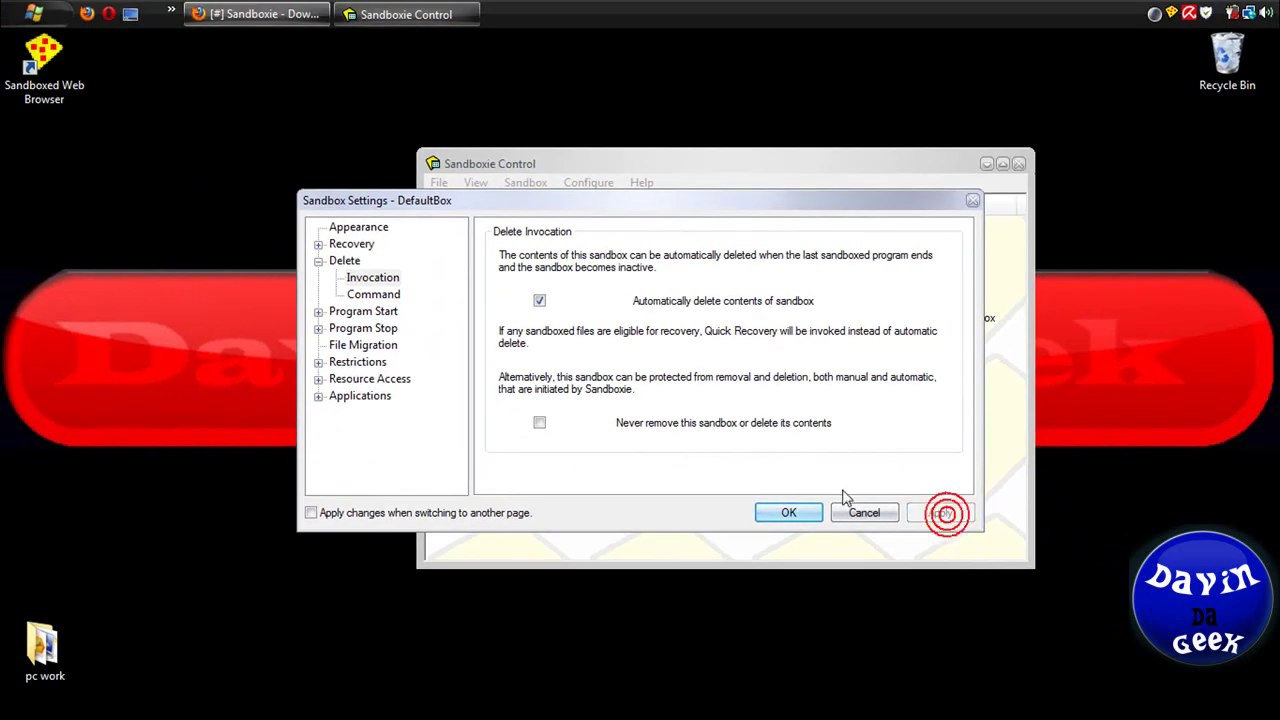
- Save the DefaultBox settings, acknowledge the configuration-refreshed message, and maximise Sandboxie Control
{"action": "left_click", "coordinate": [789, 513]}
{"action": "left_click", "coordinate": [821, 413]}
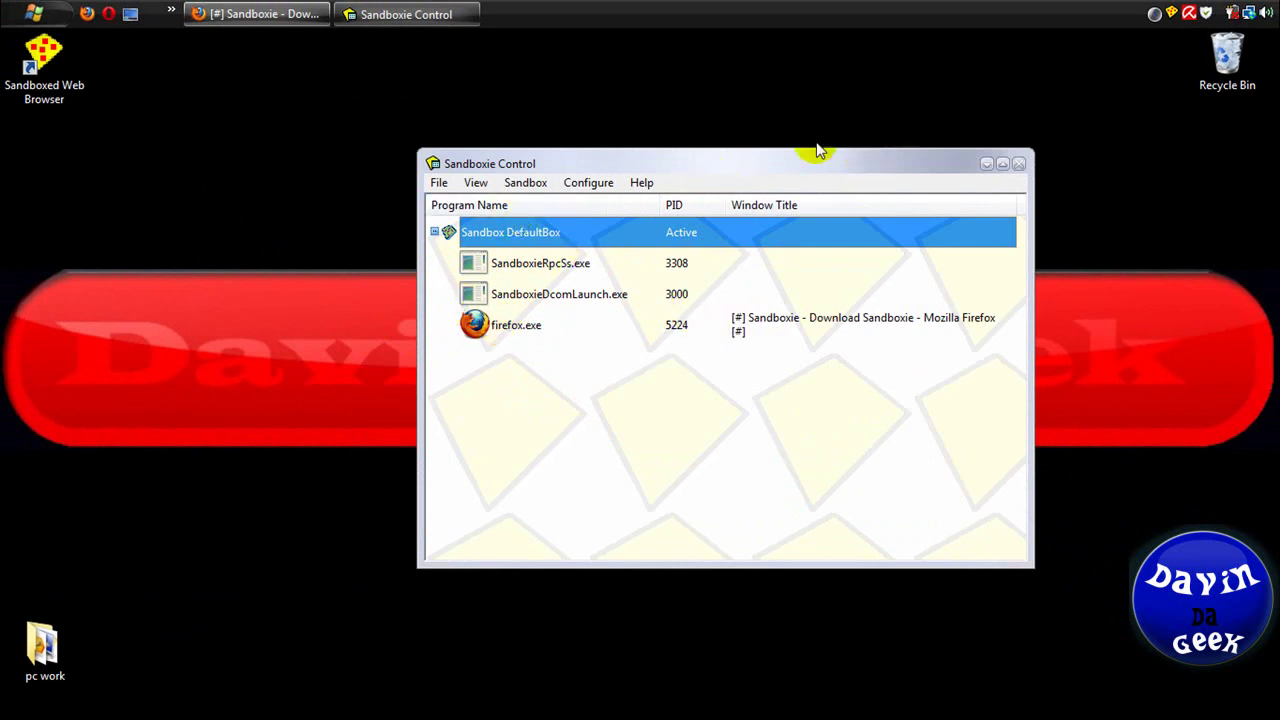
{"action": "double_click", "coordinate": [874, 168]}
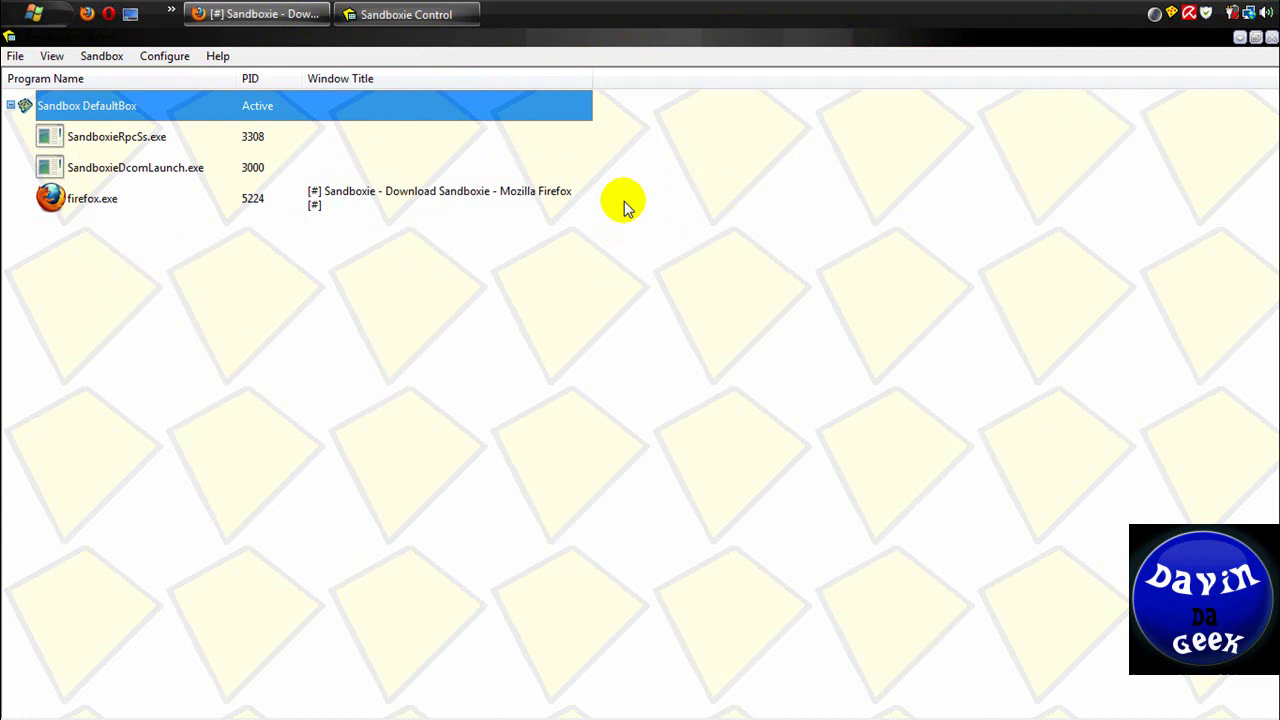
- Minimise and restore Sandboxie Control at normal size, placing it in front of Firefox
{"action": "left_click", "coordinate": [1240, 37]}
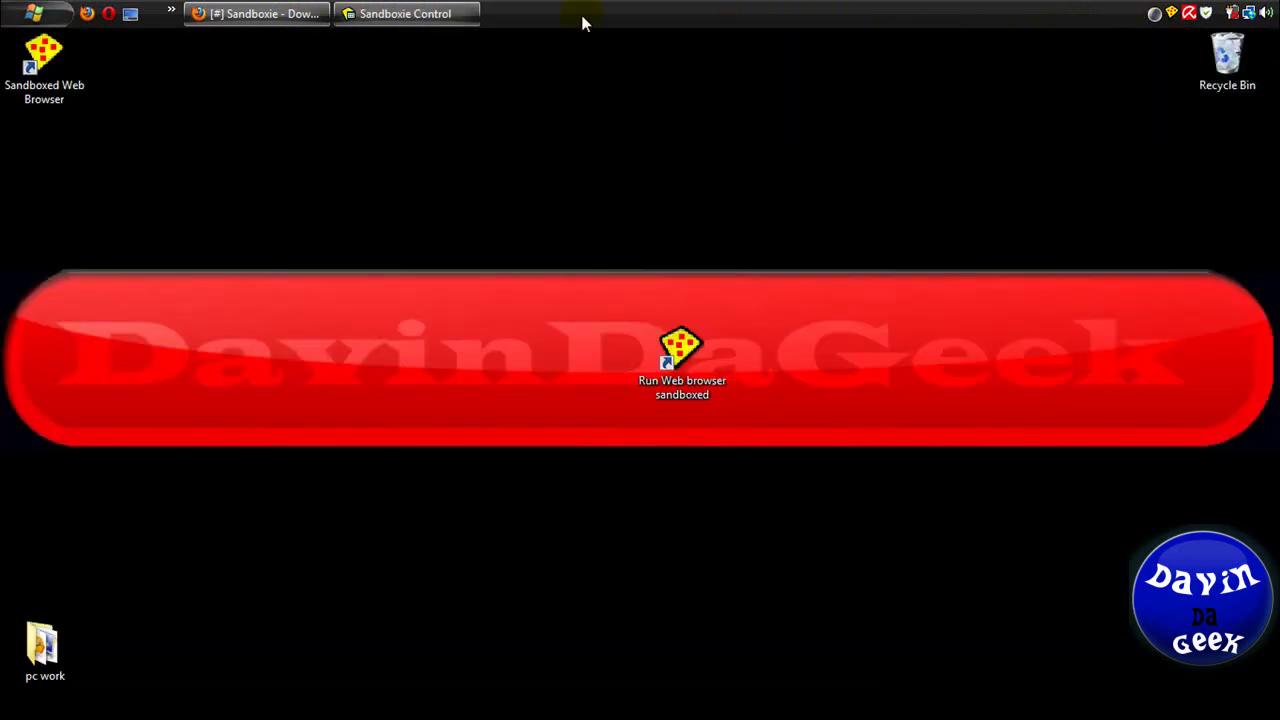
{"action": "left_click", "coordinate": [418, 14]}
{"action": "left_click", "coordinate": [1255, 37]}
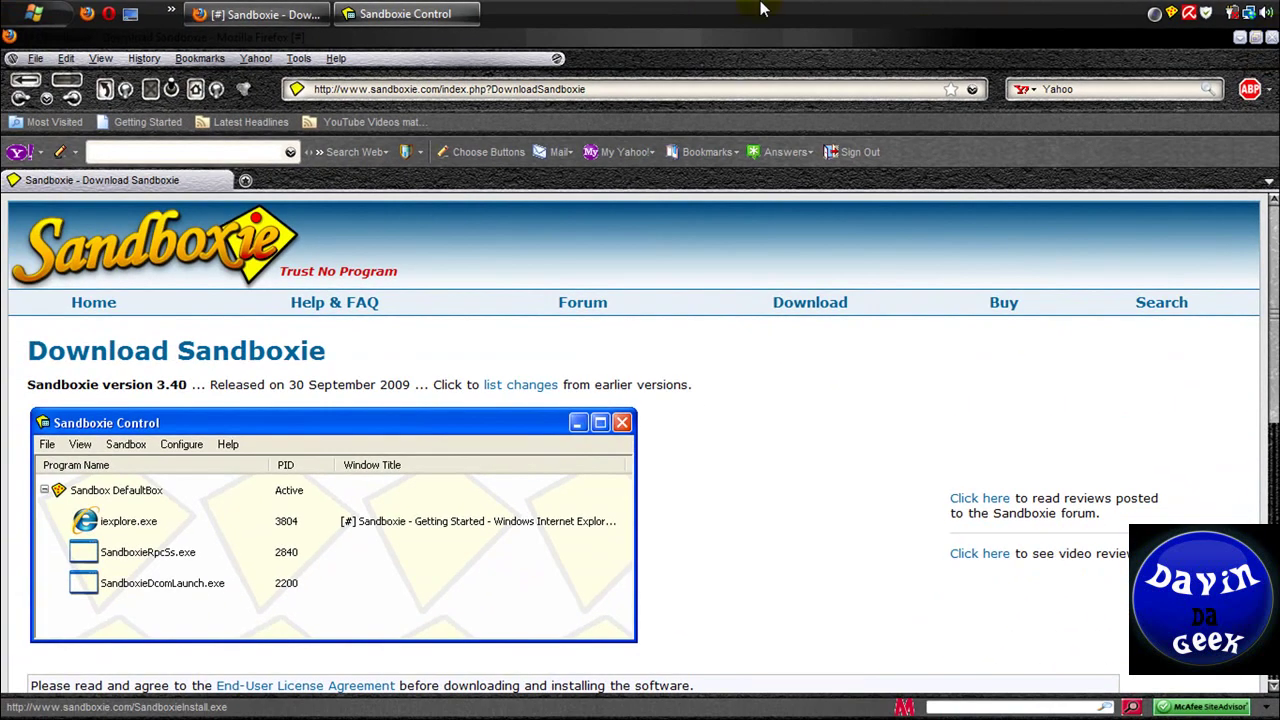
{"action": "left_click", "coordinate": [405, 13]}
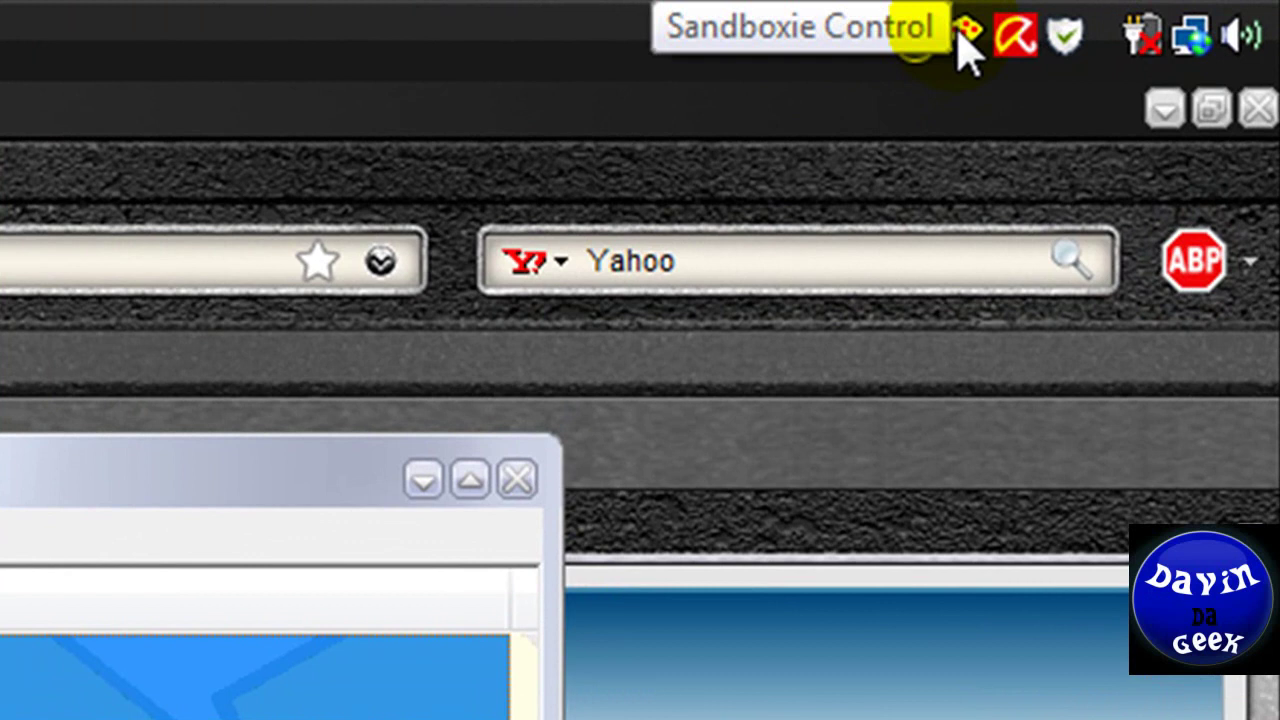
- Terminate all programs running in DefaultBox, opting not to be asked again
{"action": "right_click", "coordinate": [958, 40]}
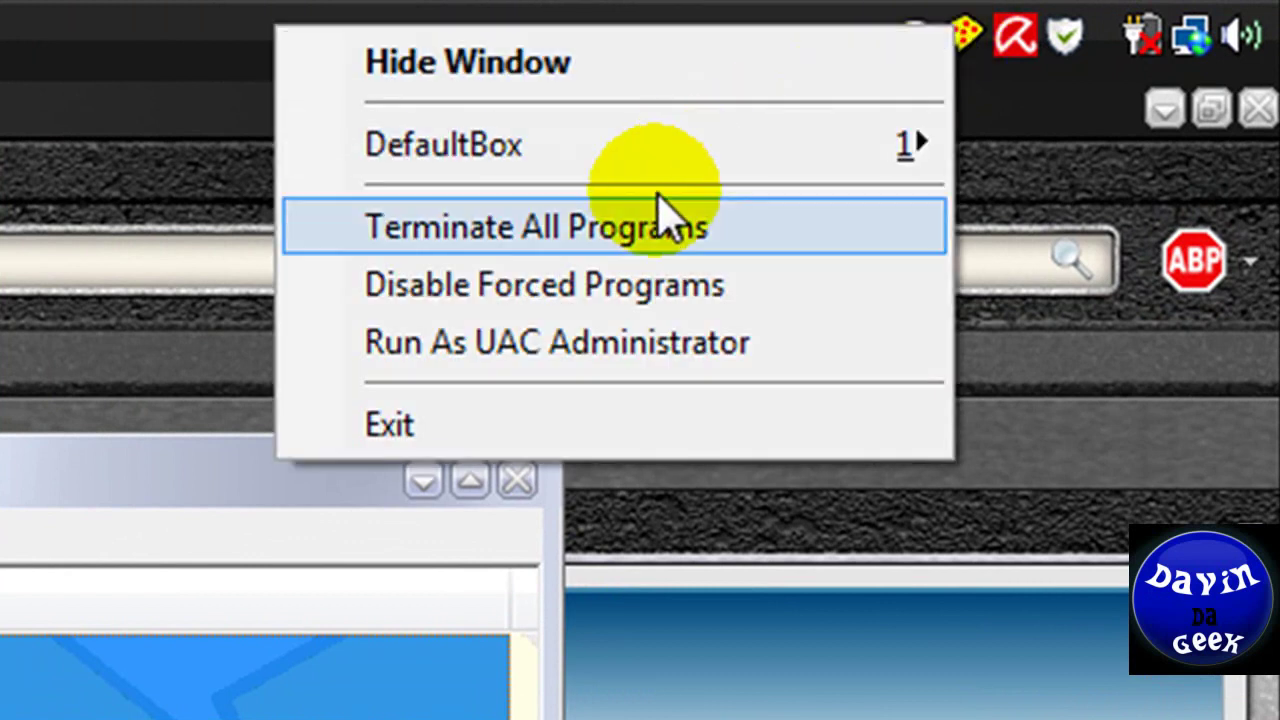
{"action": "left_click", "coordinate": [606, 250]}
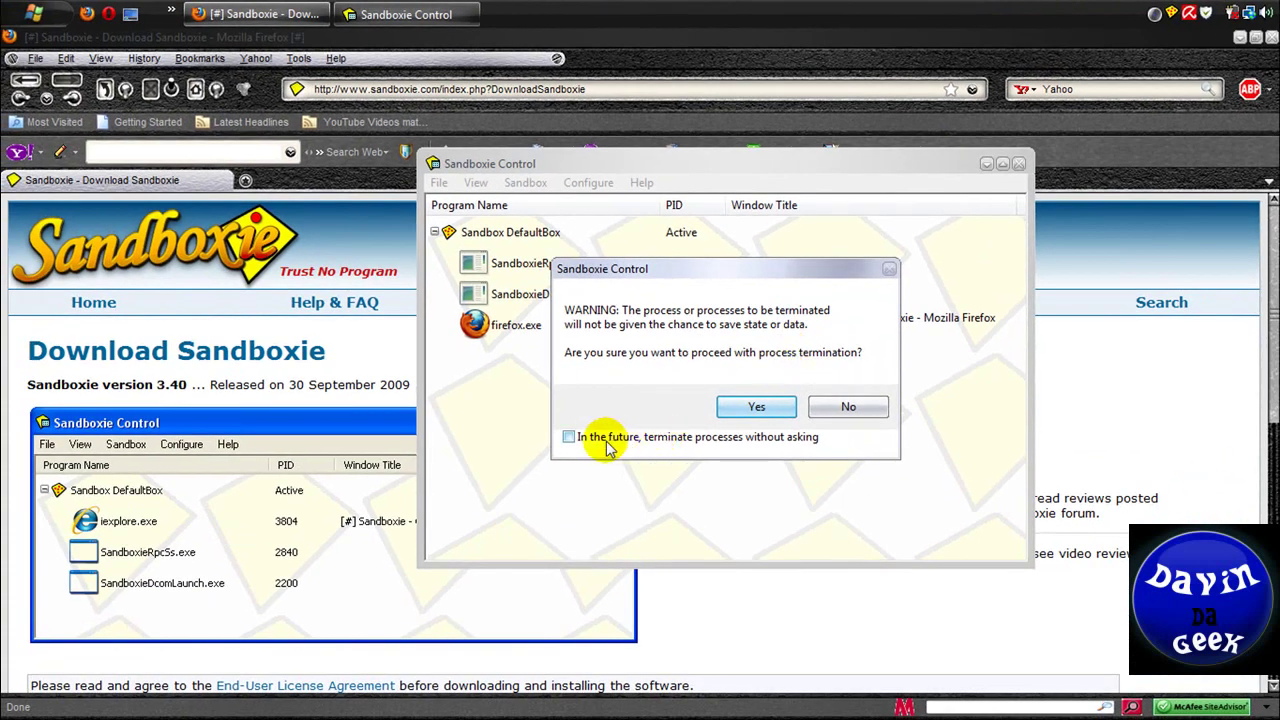
{"action": "left_click", "coordinate": [585, 438]}
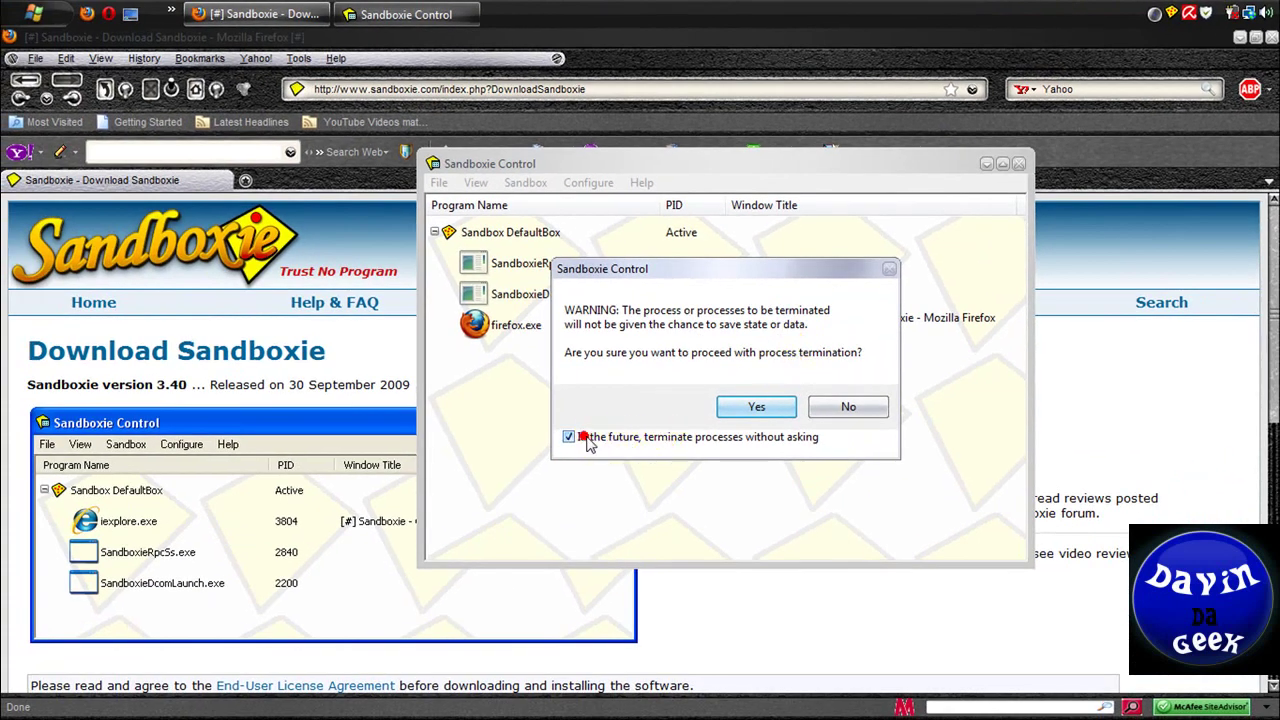
{"action": "left_click", "coordinate": [737, 406]}
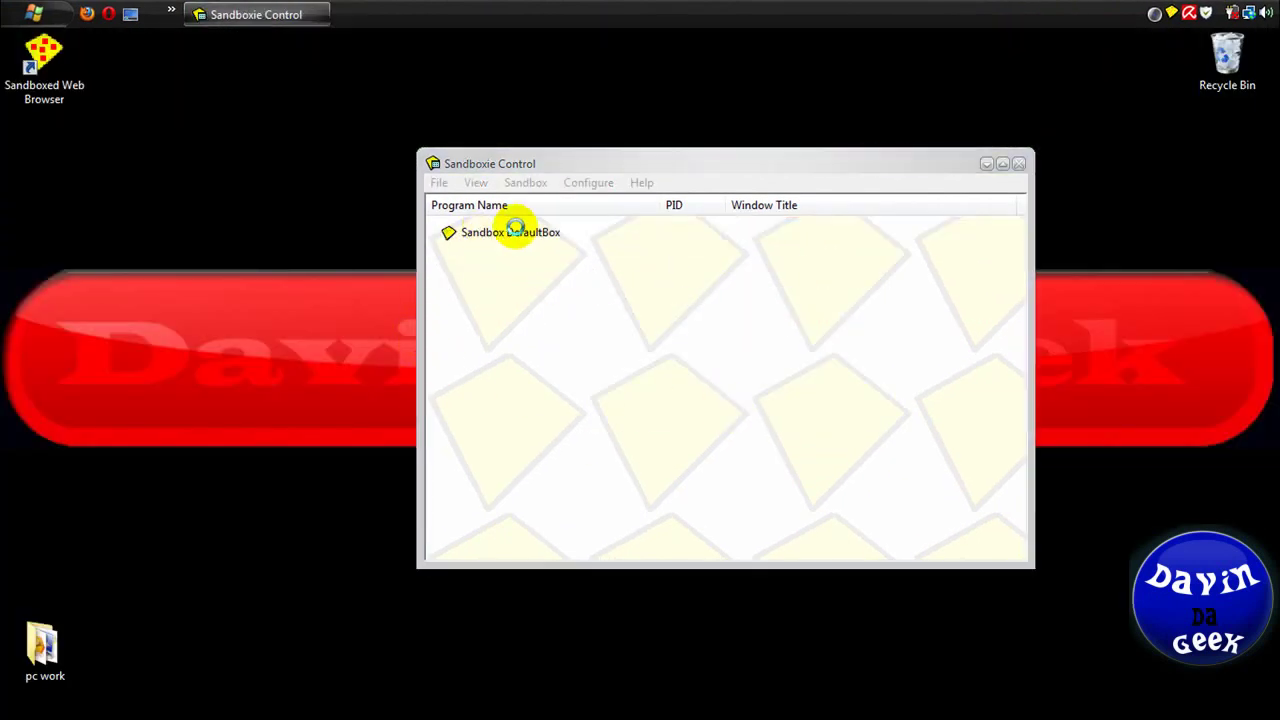
- Close Sandboxie Control to the tray, suppressing the hide-window notice from now on
{"action": "left_click", "coordinate": [1019, 164]}
{"action": "left_click", "coordinate": [748, 432]}
{"action": "left_click", "coordinate": [815, 405]}
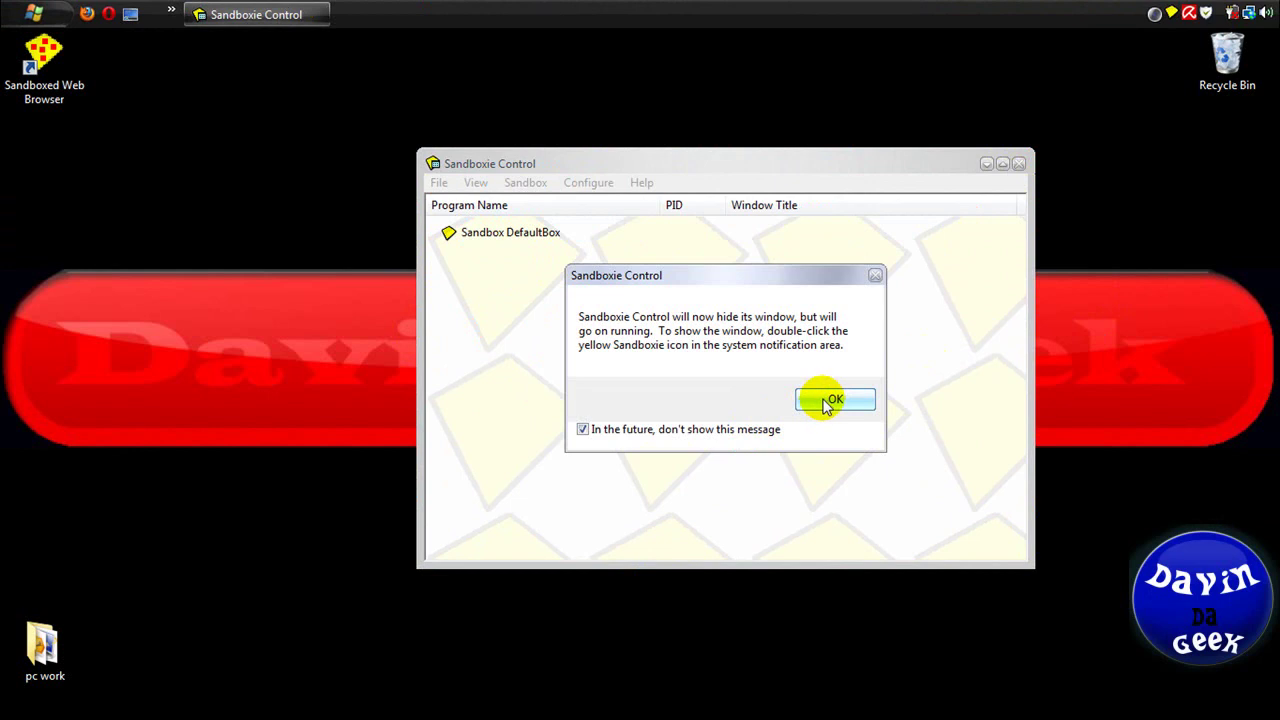
{"action": "left_click", "coordinate": [826, 404]}
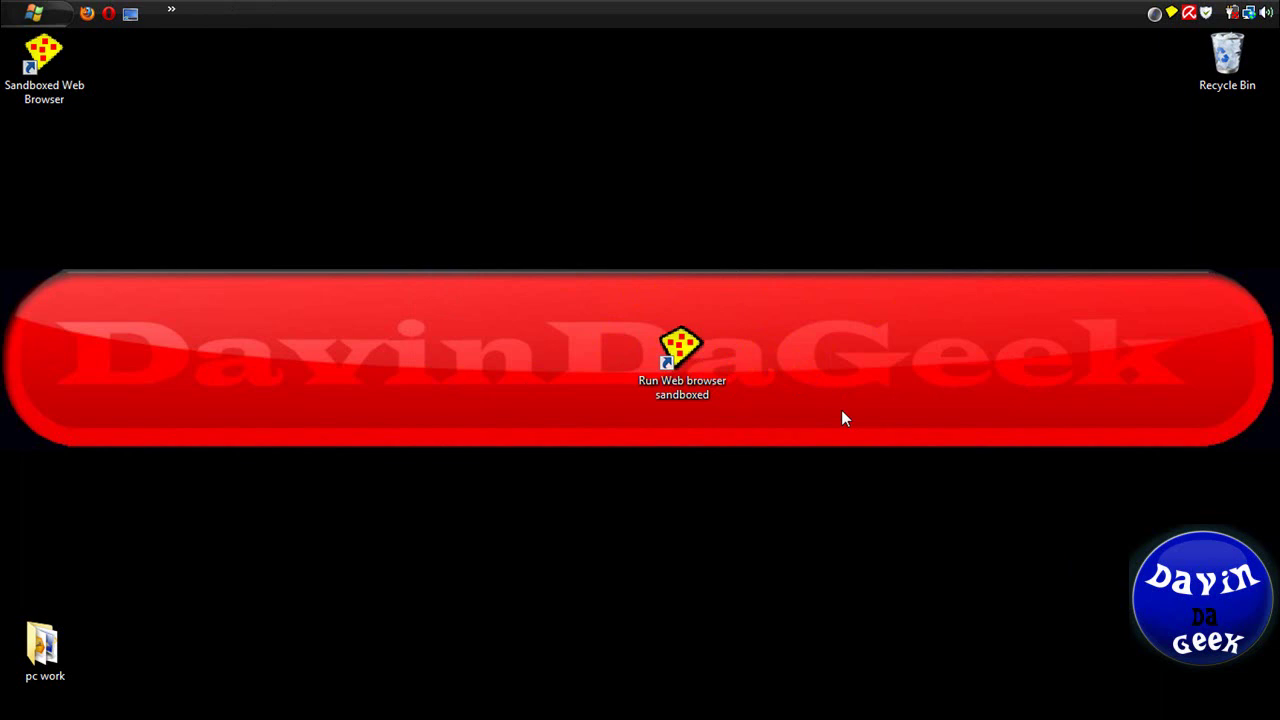
- Launch Firefox via 'Run Web browser sandboxed' and minimise it once Yahoo loads
{"action": "double_click", "coordinate": [687, 348]}
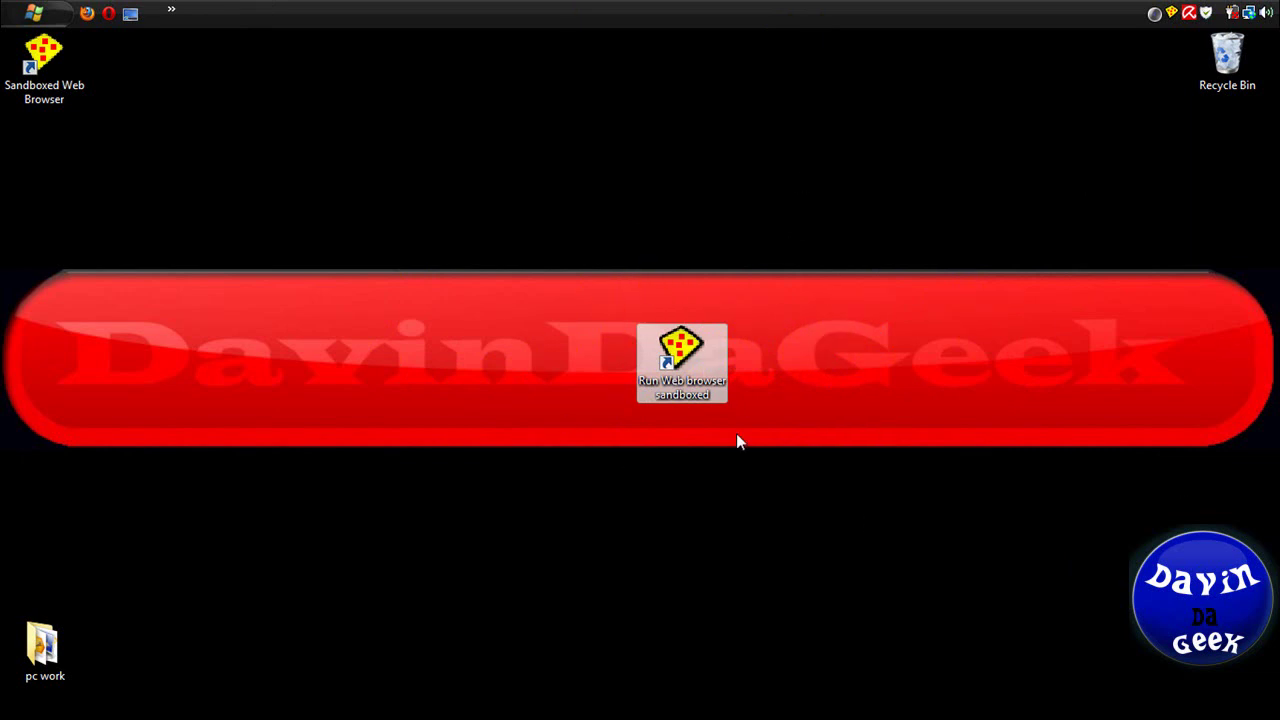
{"action": "left_click", "coordinate": [825, 346]}
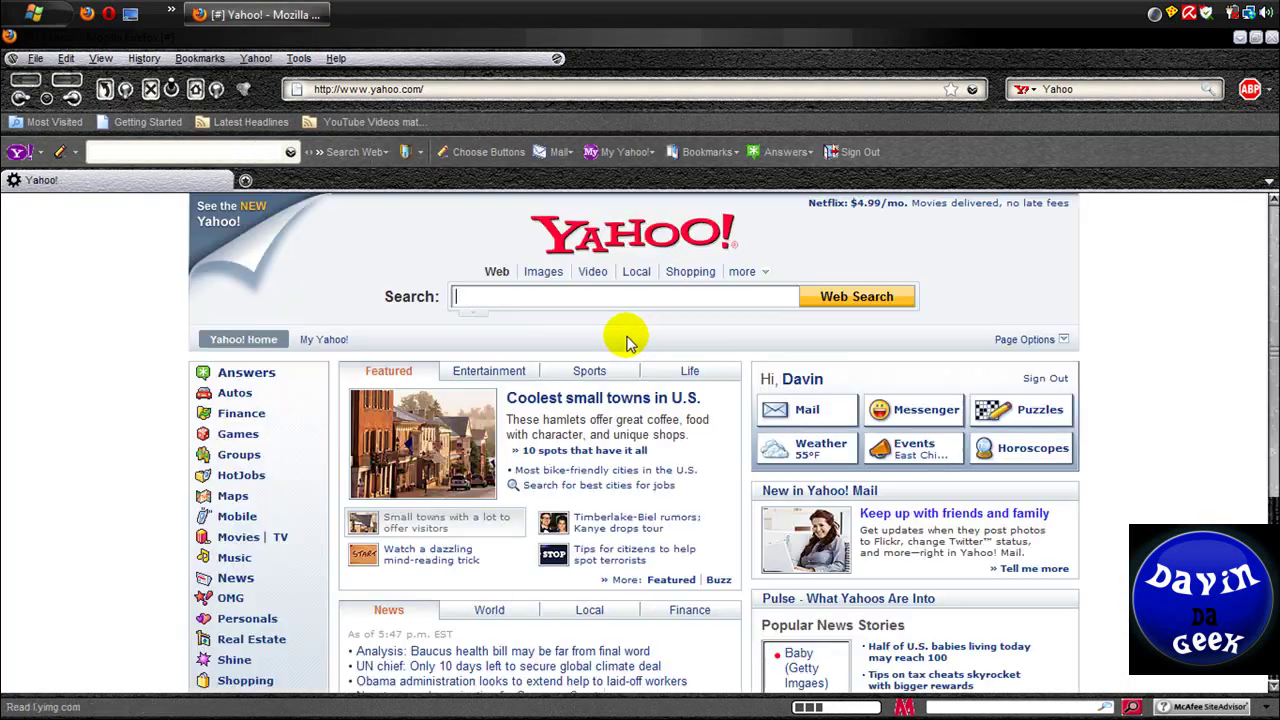
{"action": "left_click", "coordinate": [1241, 38]}
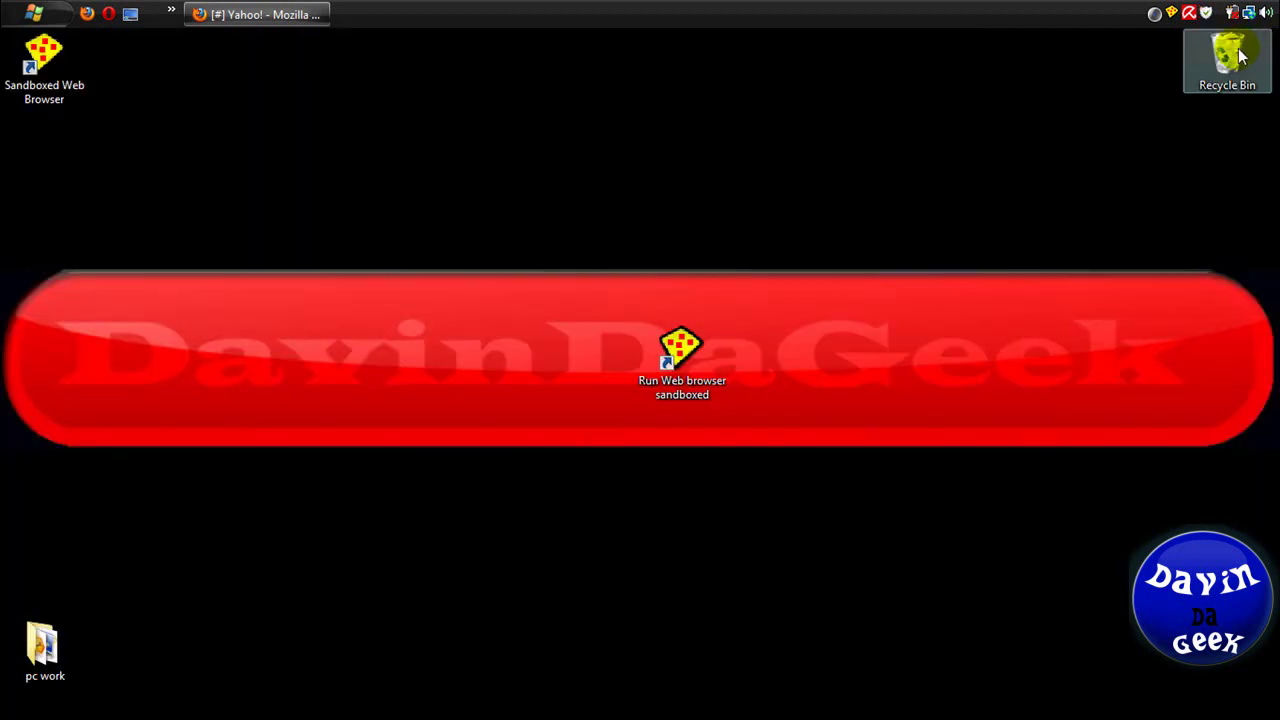
- Reopen Sandboxie Control from the tray and inspect DefaultBox's SandboxieRpcSs.exe and SandboxieDcomLaunch.exe processes
{"action": "double_click", "coordinate": [1174, 12]}
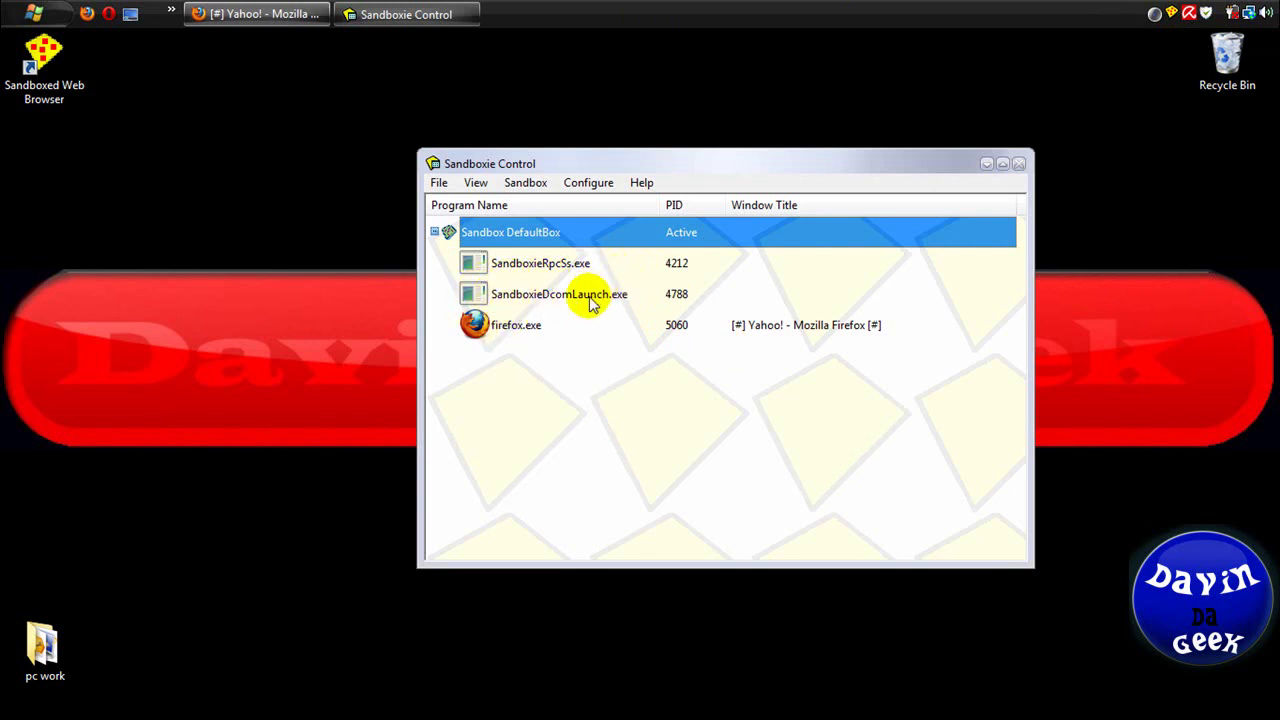
{"action": "left_click", "coordinate": [486, 391]}
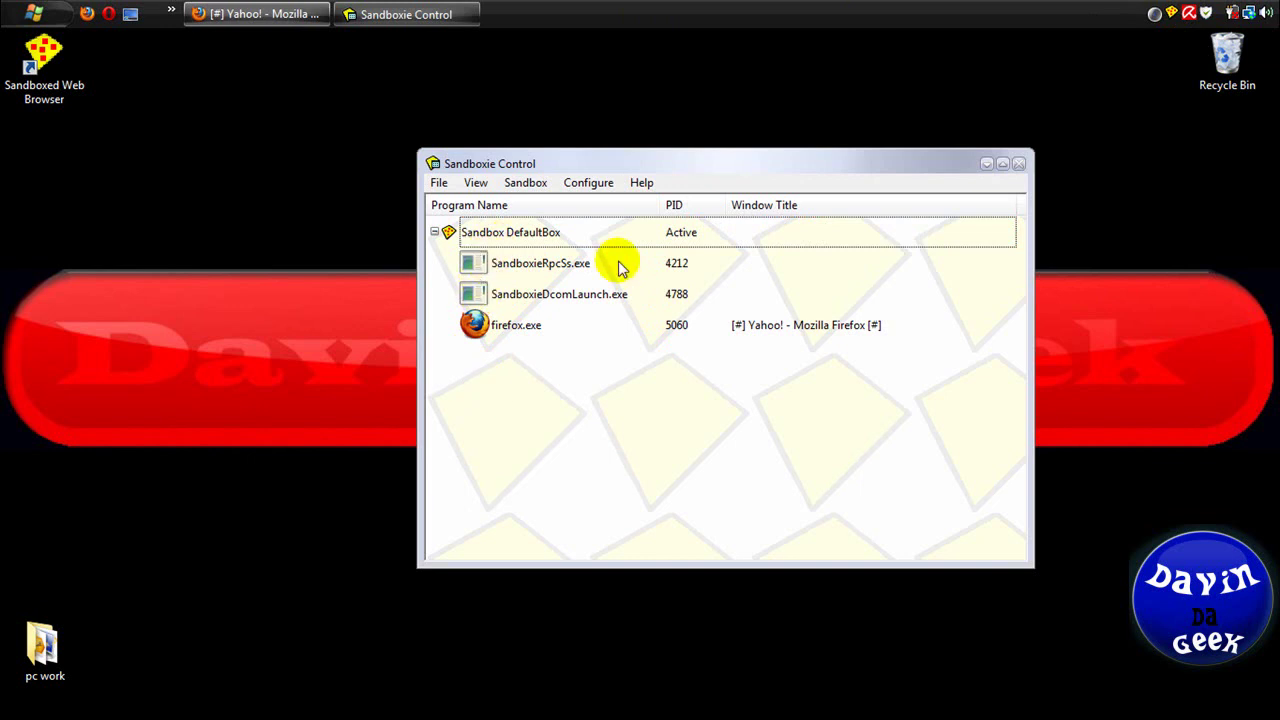
{"action": "left_click", "coordinate": [494, 263]}
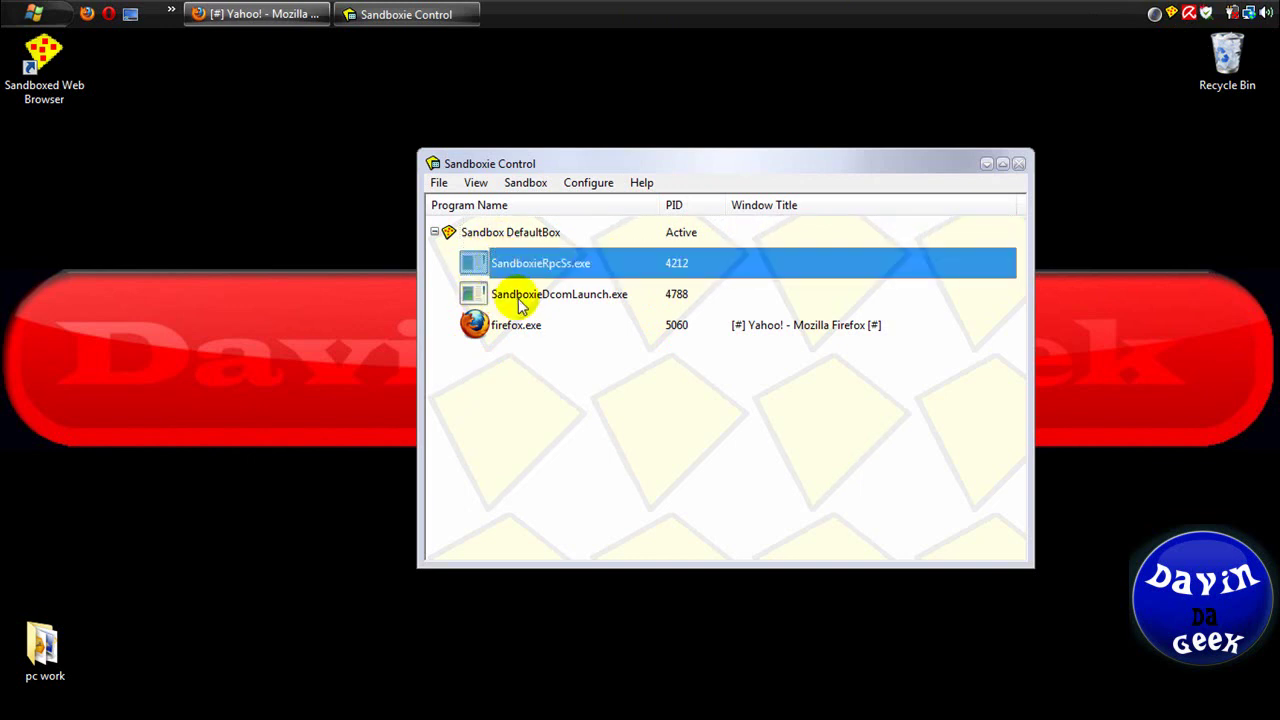
{"action": "left_click", "coordinate": [519, 297]}
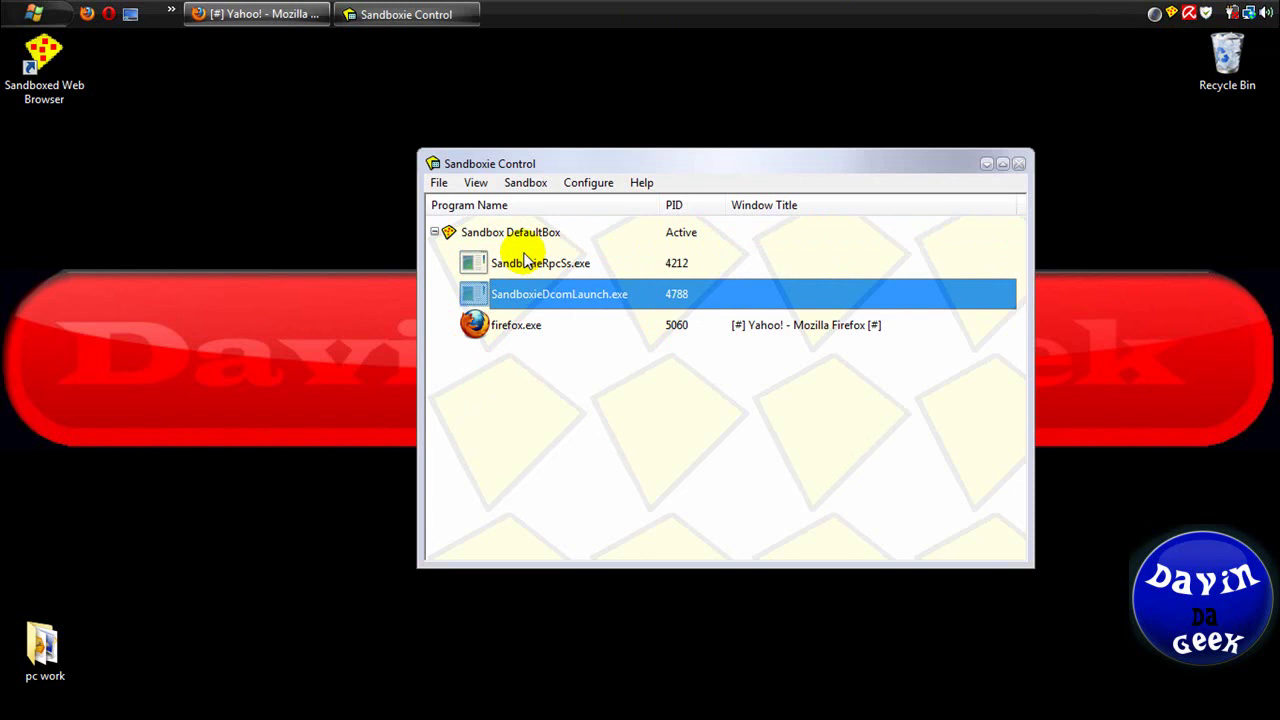
{"action": "left_click", "coordinate": [520, 265]}
{"action": "left_click", "coordinate": [515, 297]}
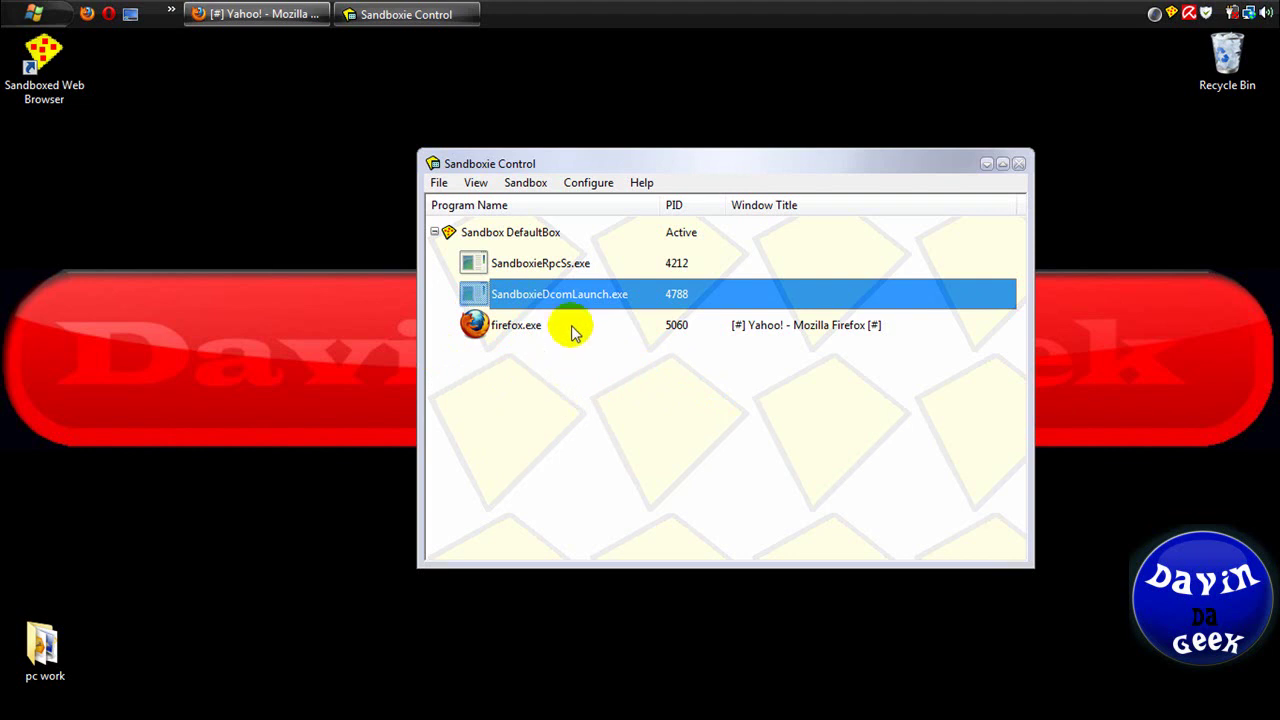
{"action": "left_click", "coordinate": [536, 410]}
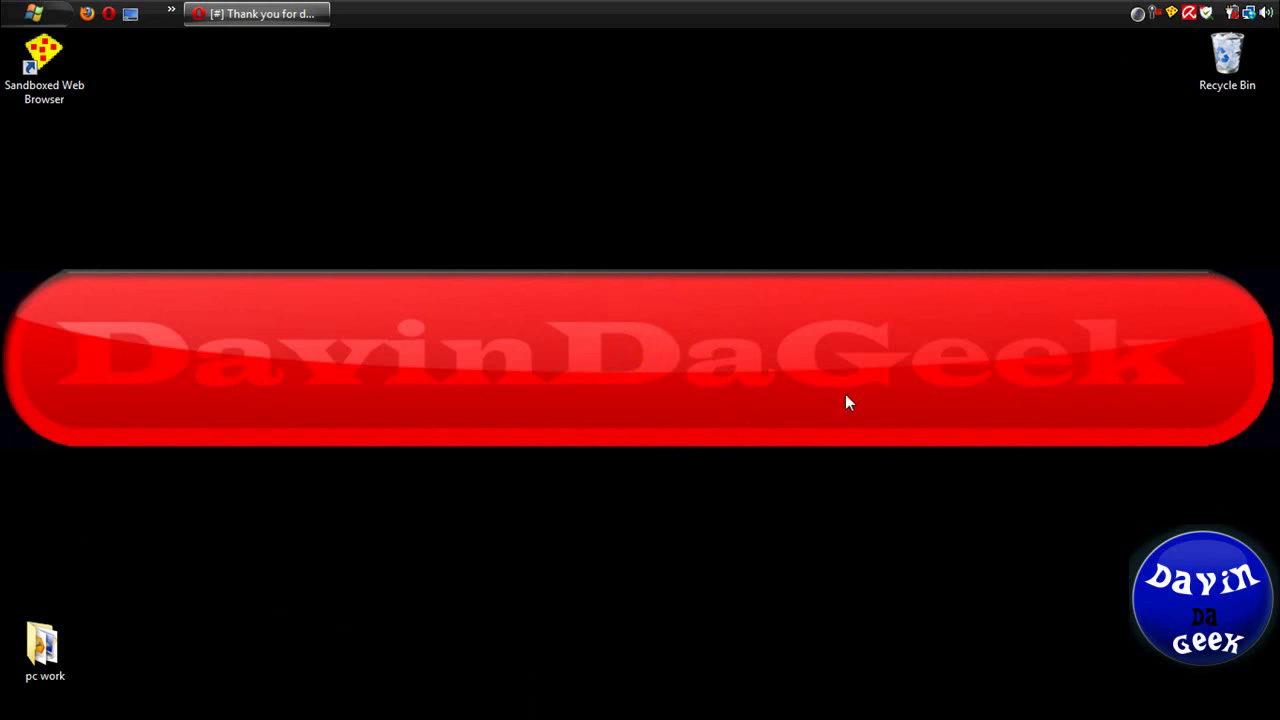
- Restore Opera, close the Downloads tab, and open CNET's AVG Anti-Virus Free Edition page
{"action": "left_click", "coordinate": [257, 13]}
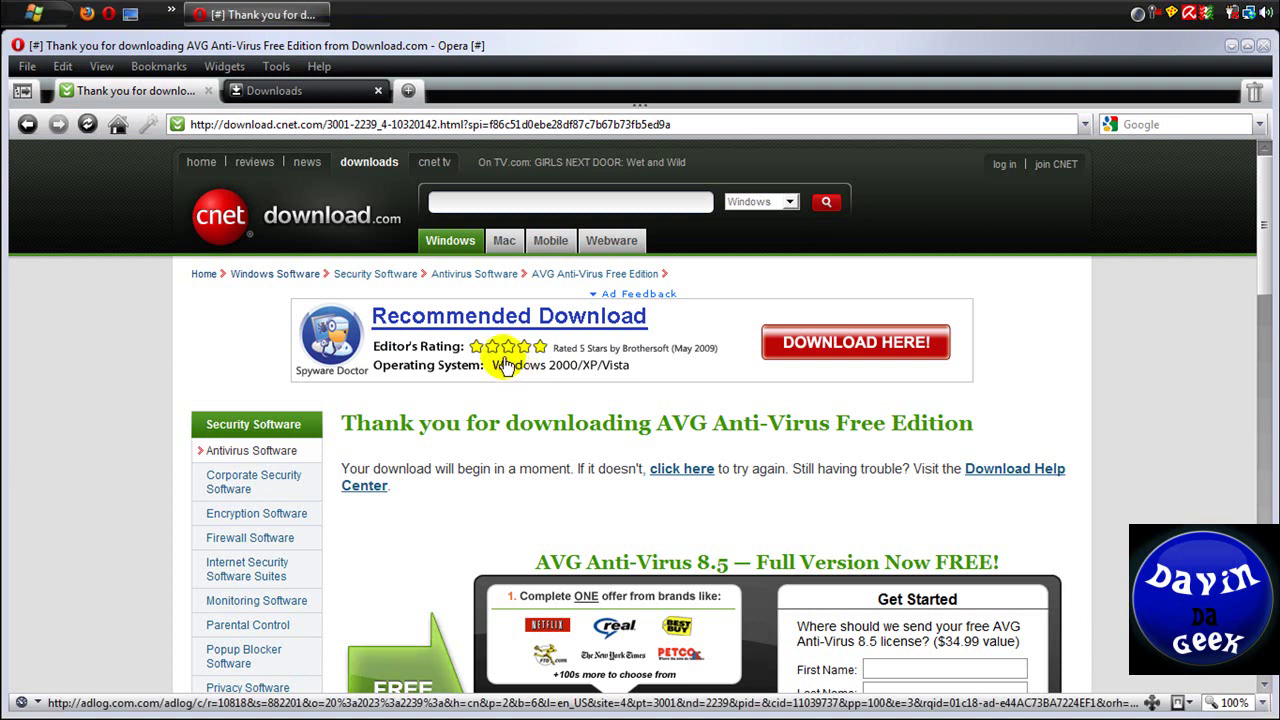
{"action": "left_click", "coordinate": [380, 92]}
{"action": "left_click", "coordinate": [27, 124]}
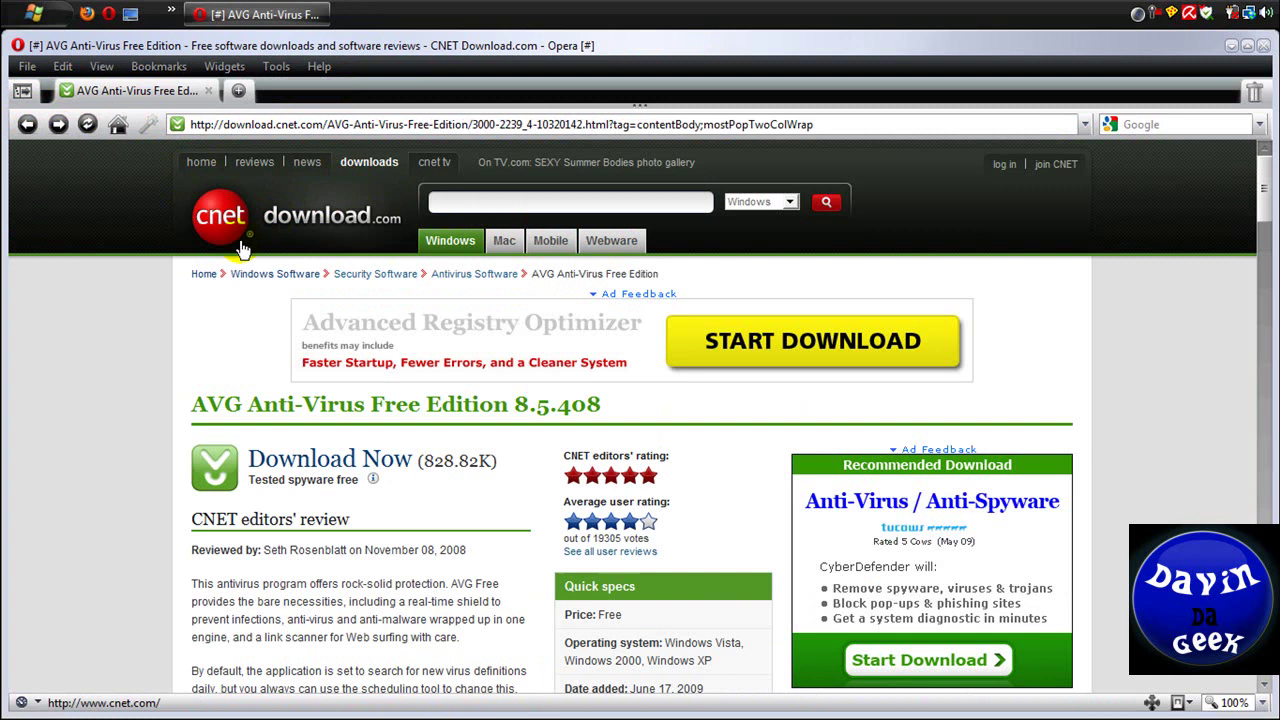
{"action": "left_click", "coordinate": [378, 161]}
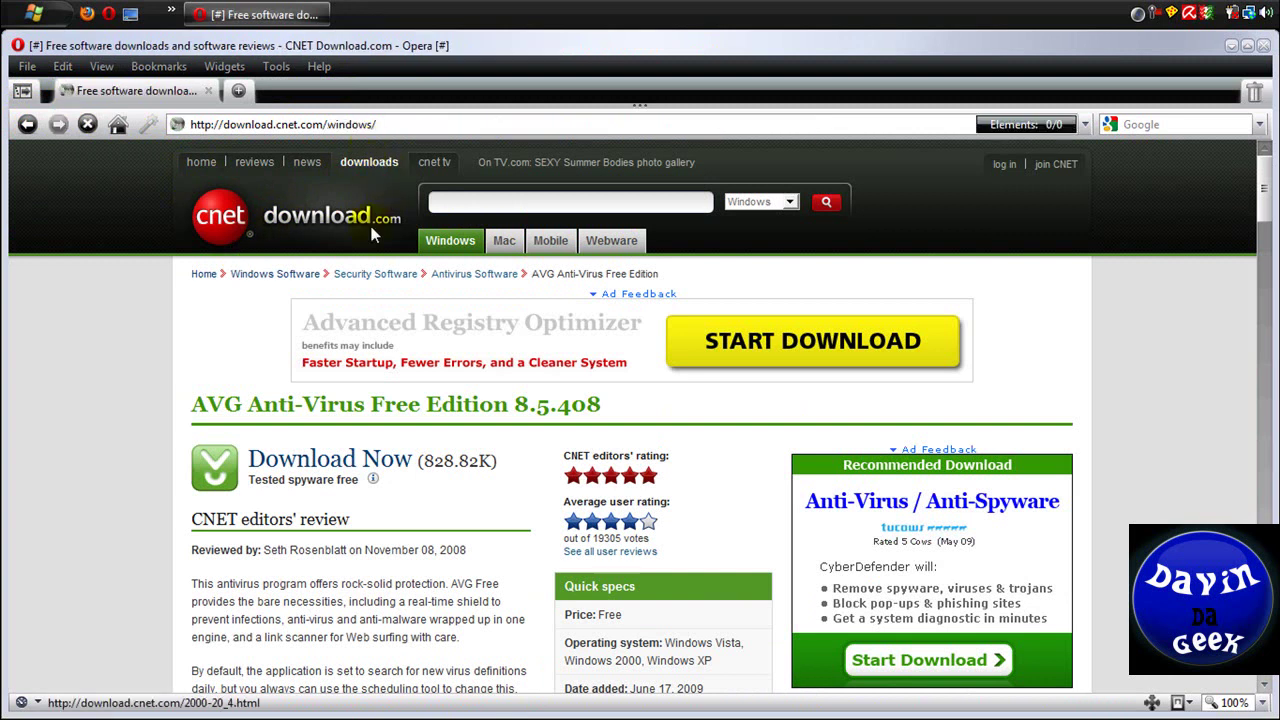
{"action": "scroll", "coordinate": [12, 430], "scroll_direction": "down", "scroll_amount": 10}
{"action": "scroll", "coordinate": [12, 432], "scroll_direction": "up", "scroll_amount": 6}
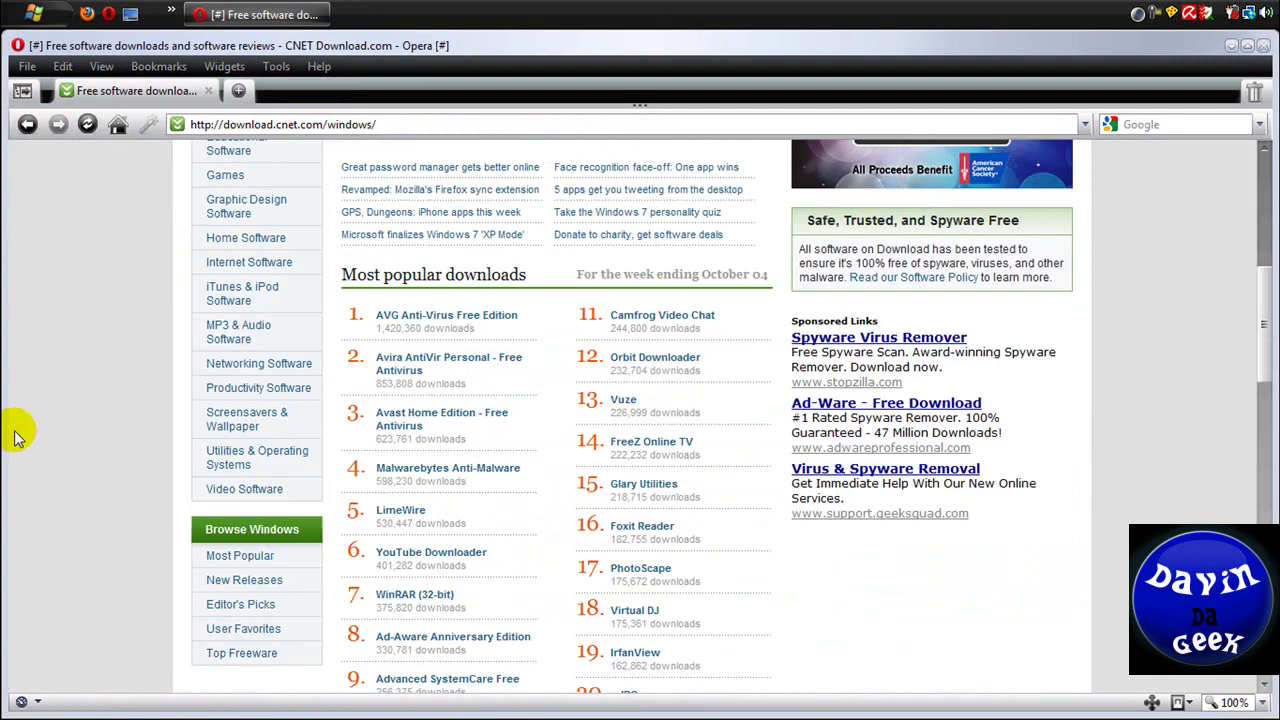
{"action": "left_click", "coordinate": [421, 320]}
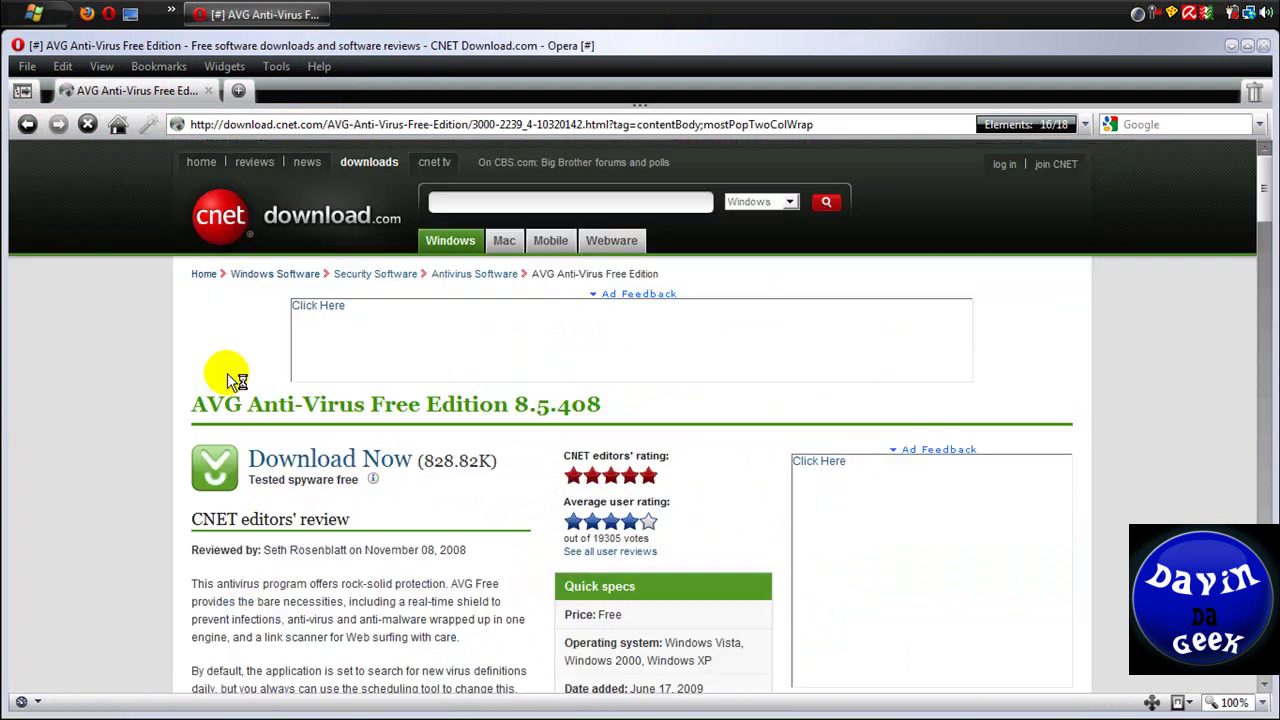
- Download avg_free_stb_all_8_32_cnet.exe and save it to the Desktop
{"action": "scroll", "coordinate": [200, 420], "scroll_direction": "down", "scroll_amount": 2}
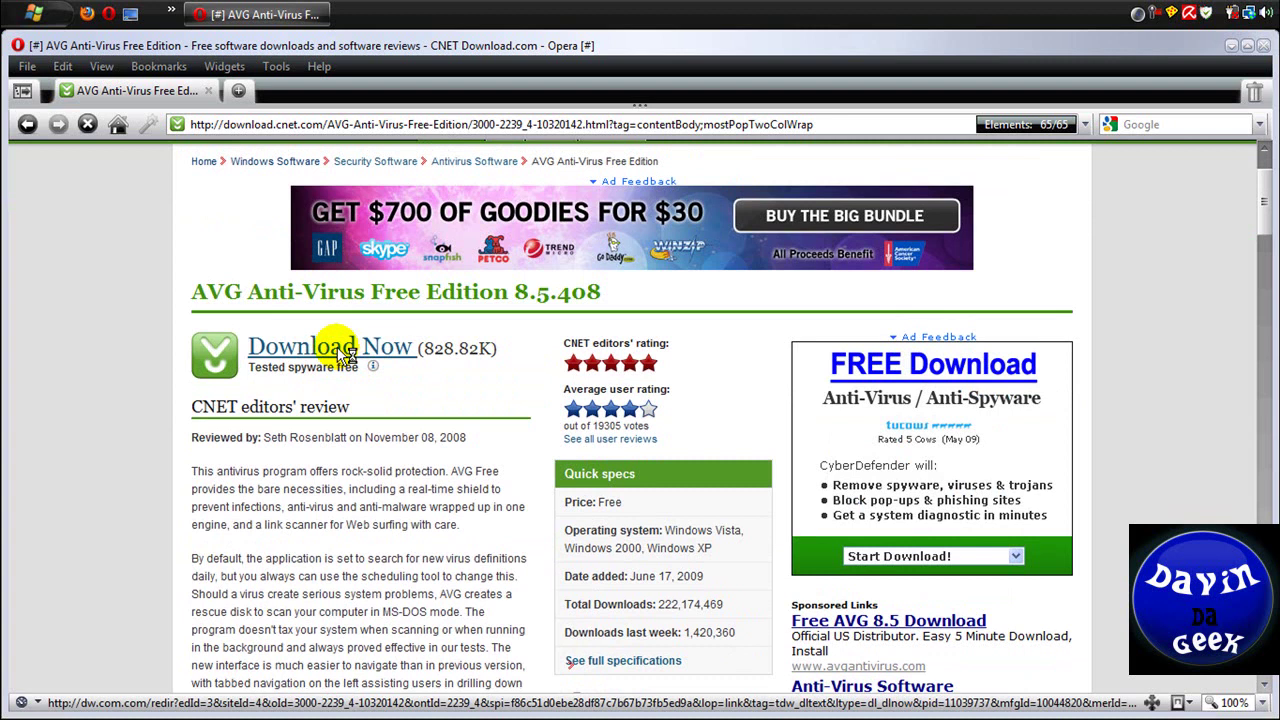
{"action": "left_click", "coordinate": [343, 352]}
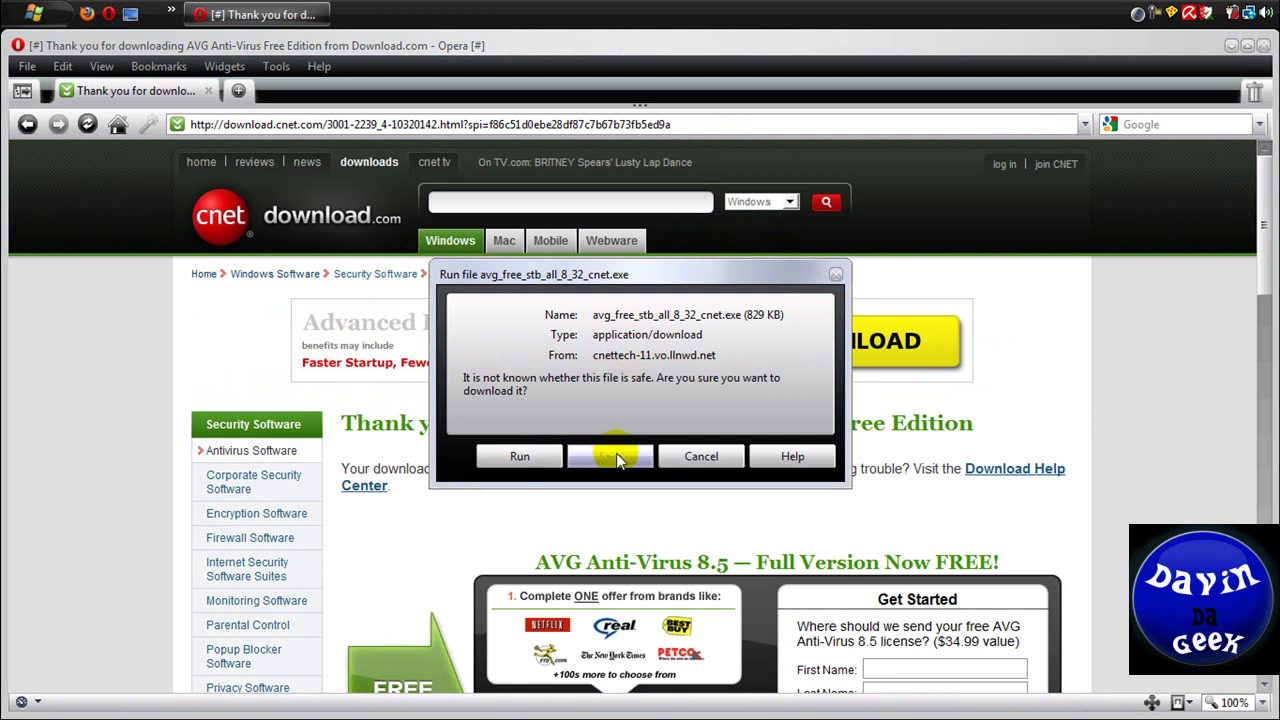
{"action": "left_click", "coordinate": [616, 455]}
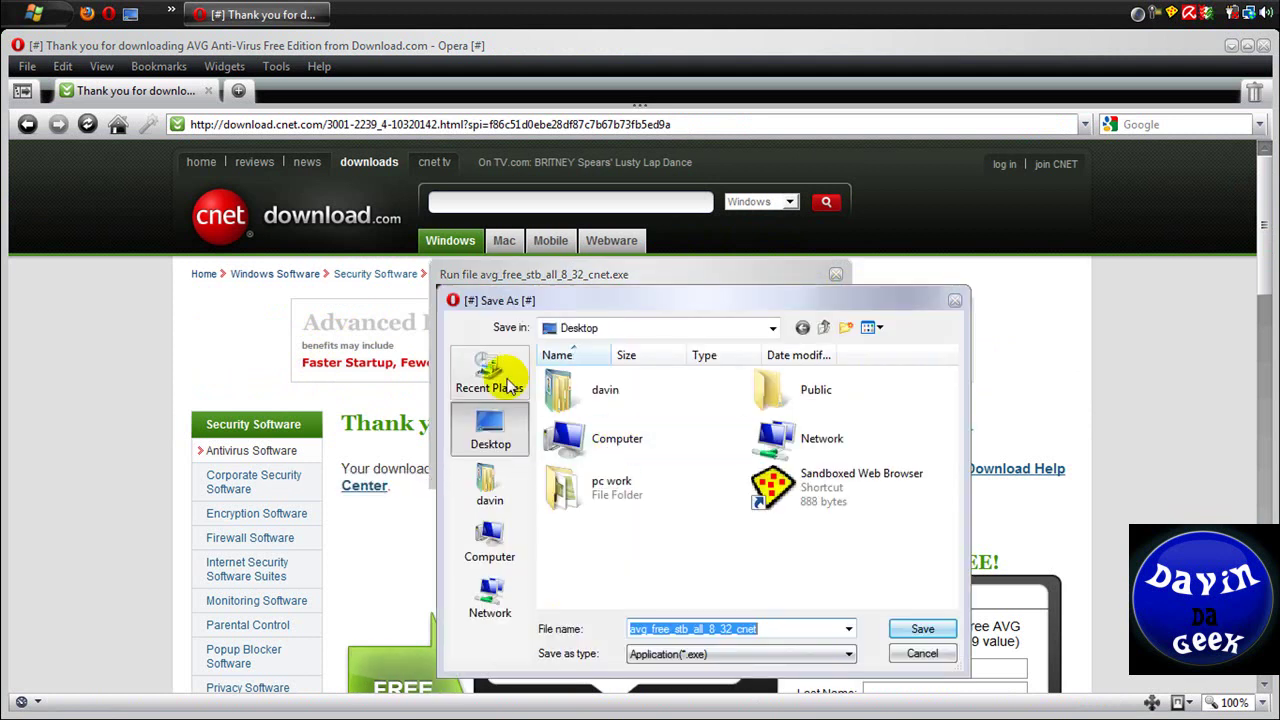
{"action": "left_click", "coordinate": [921, 630]}
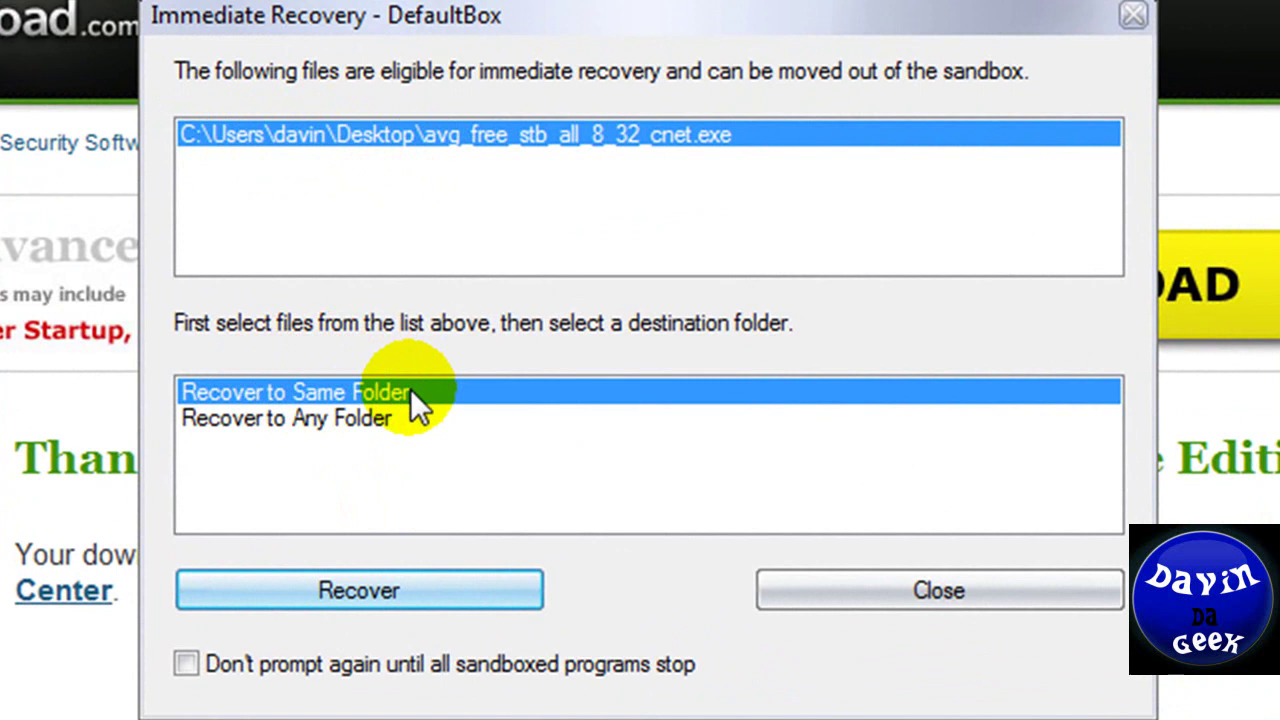
- Recover avg_free_stb_all_8_32_cnet.exe to its same folder, the real desktop, then reposition its icon
{"action": "left_click", "coordinate": [331, 423]}
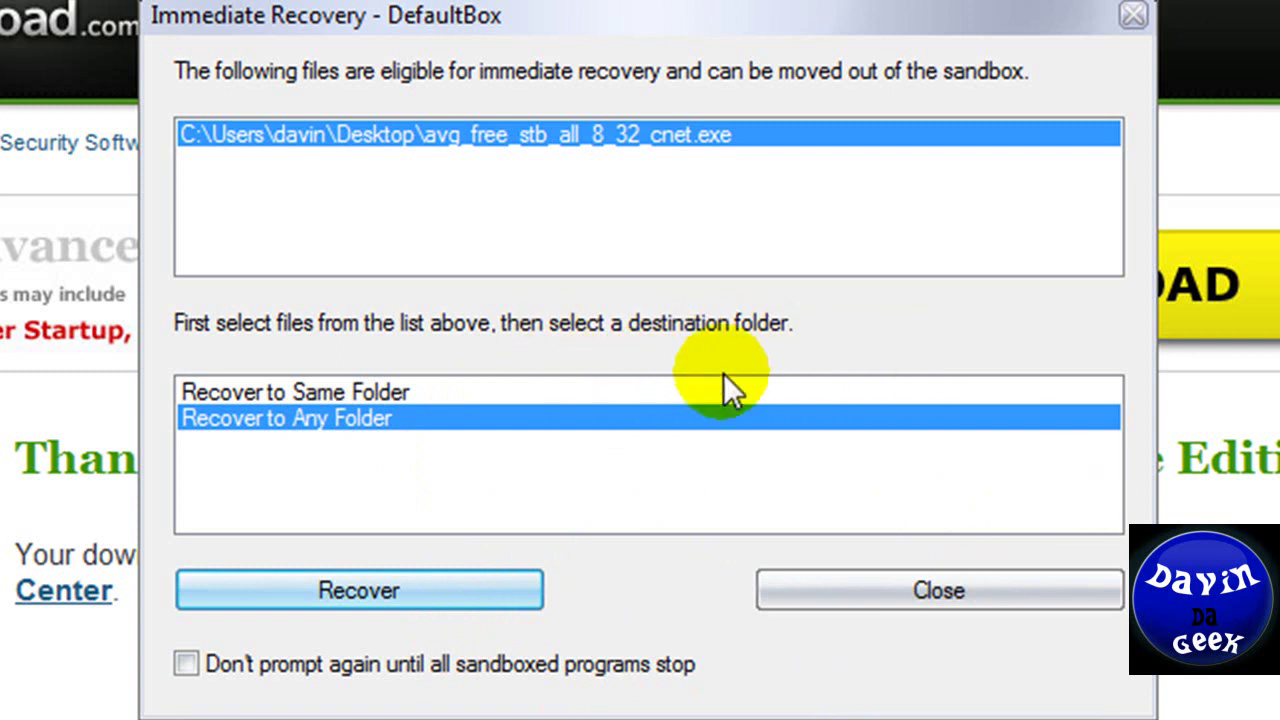
{"action": "left_click", "coordinate": [370, 388]}
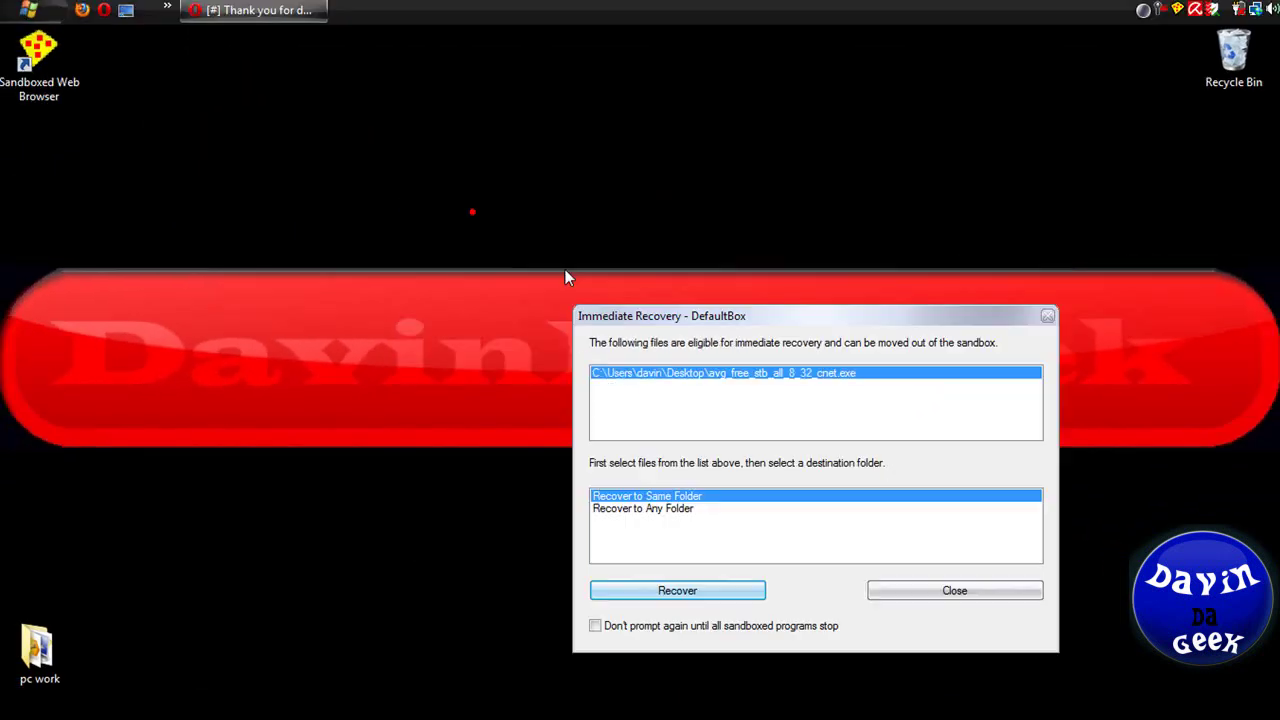
{"action": "left_click_drag", "start_coordinate": [642, 286], "coordinate": [590, 178]}
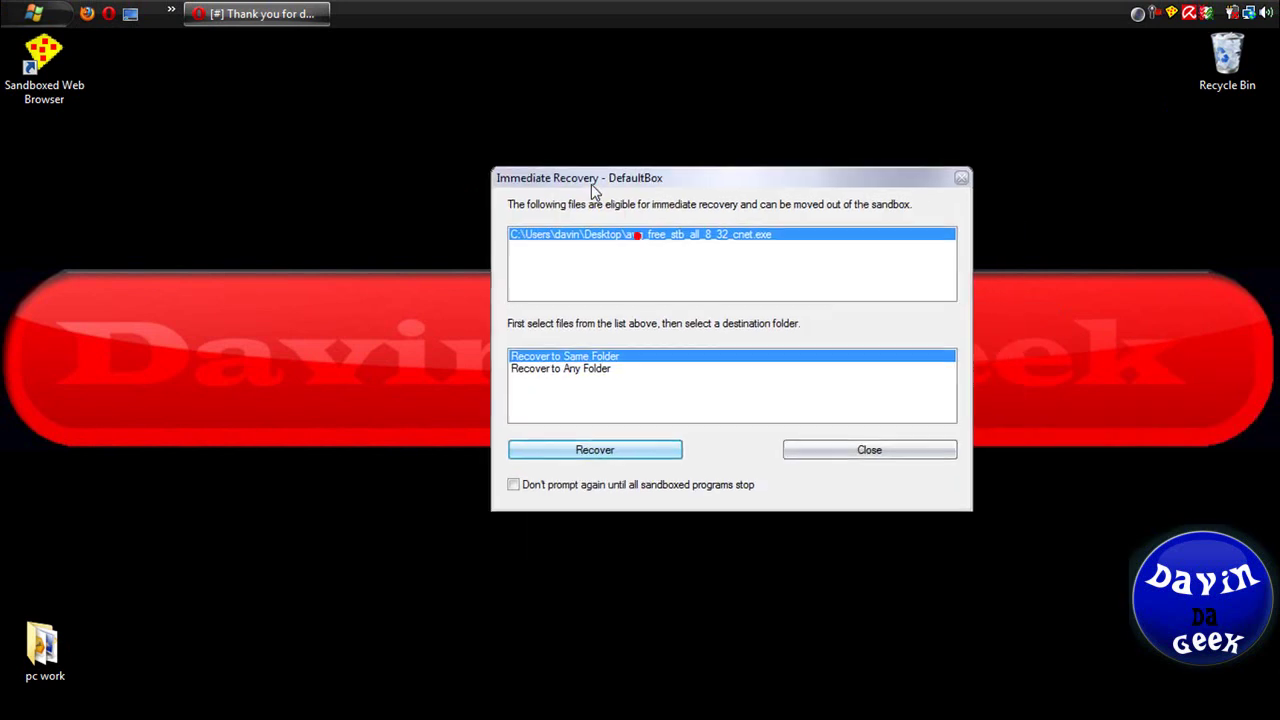
{"action": "left_click", "coordinate": [632, 447]}
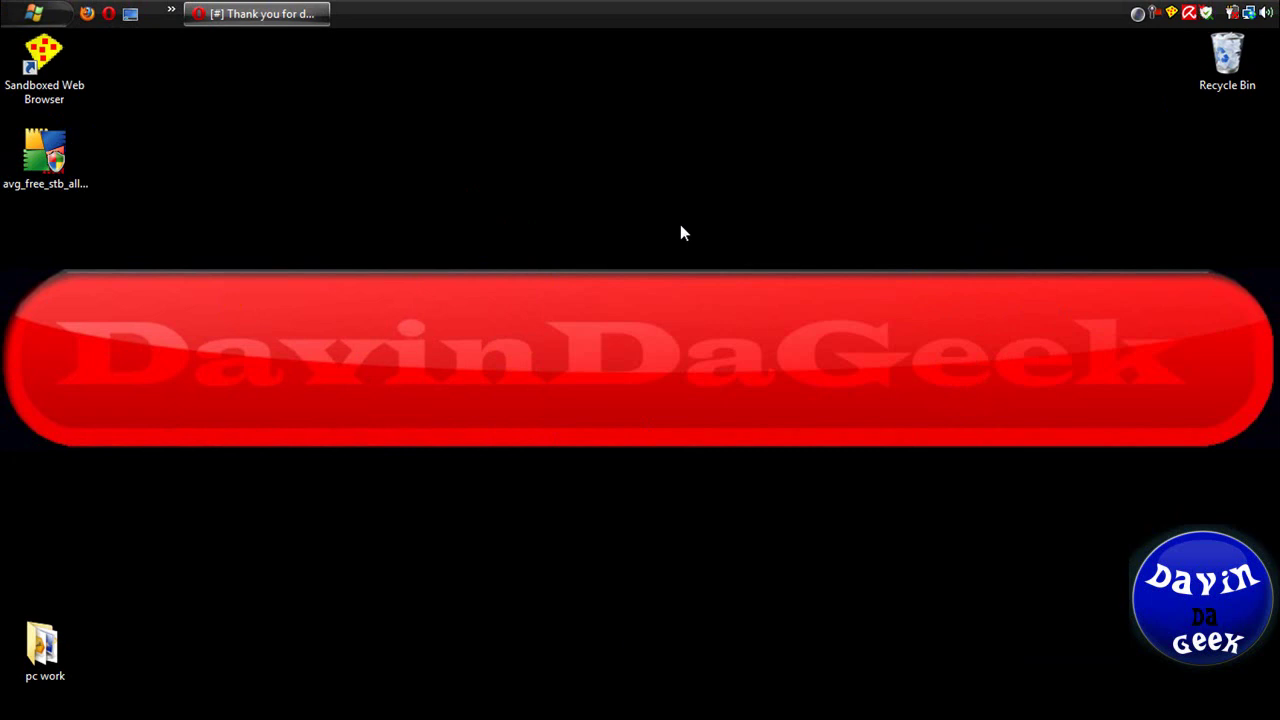
{"action": "left_click_drag", "start_coordinate": [45, 152], "coordinate": [533, 151]}
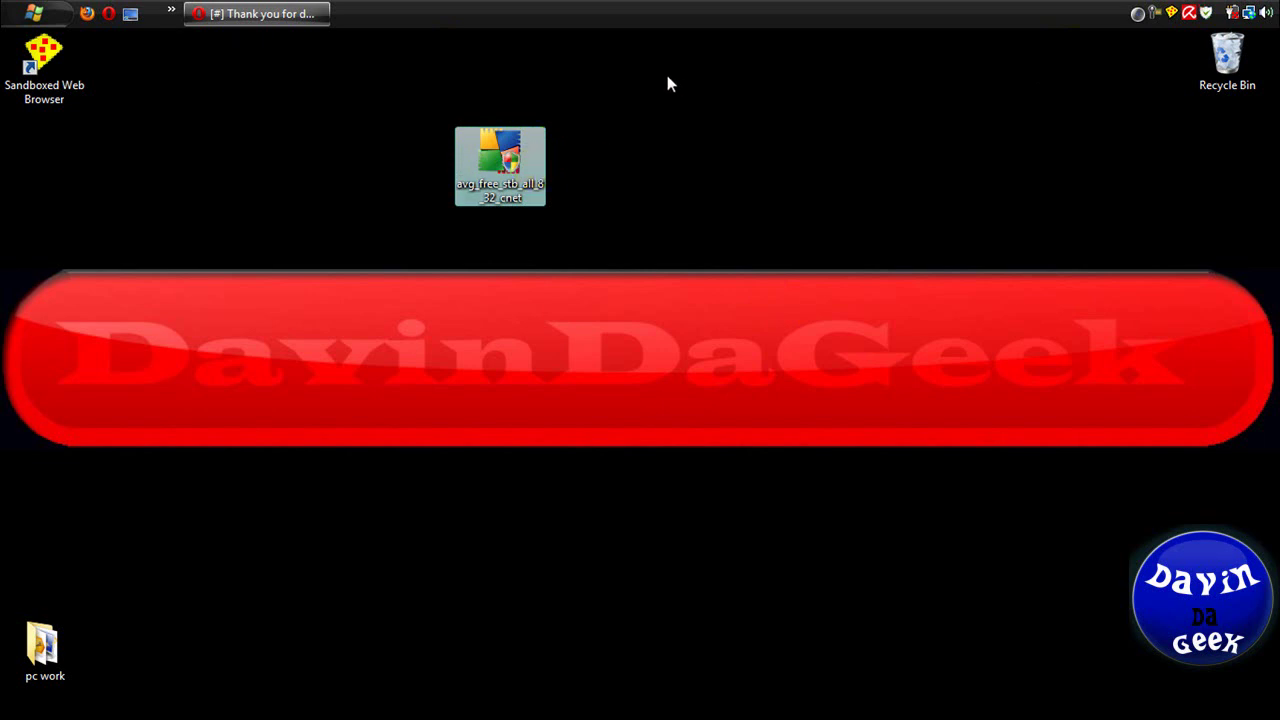
- Drag the recovered AVG installer into the Recycle Bin and bring Opera back up
{"action": "left_click_drag", "start_coordinate": [492, 166], "coordinate": [1226, 55]}
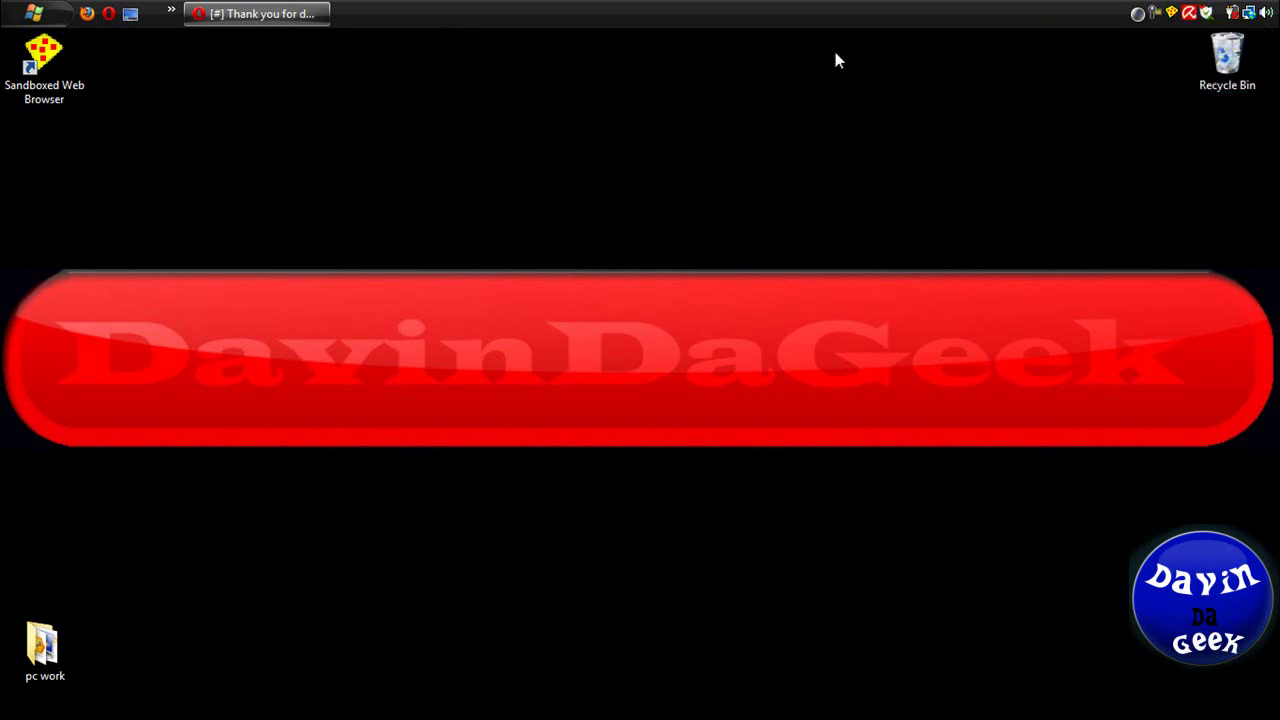
{"action": "left_click", "coordinate": [270, 13]}
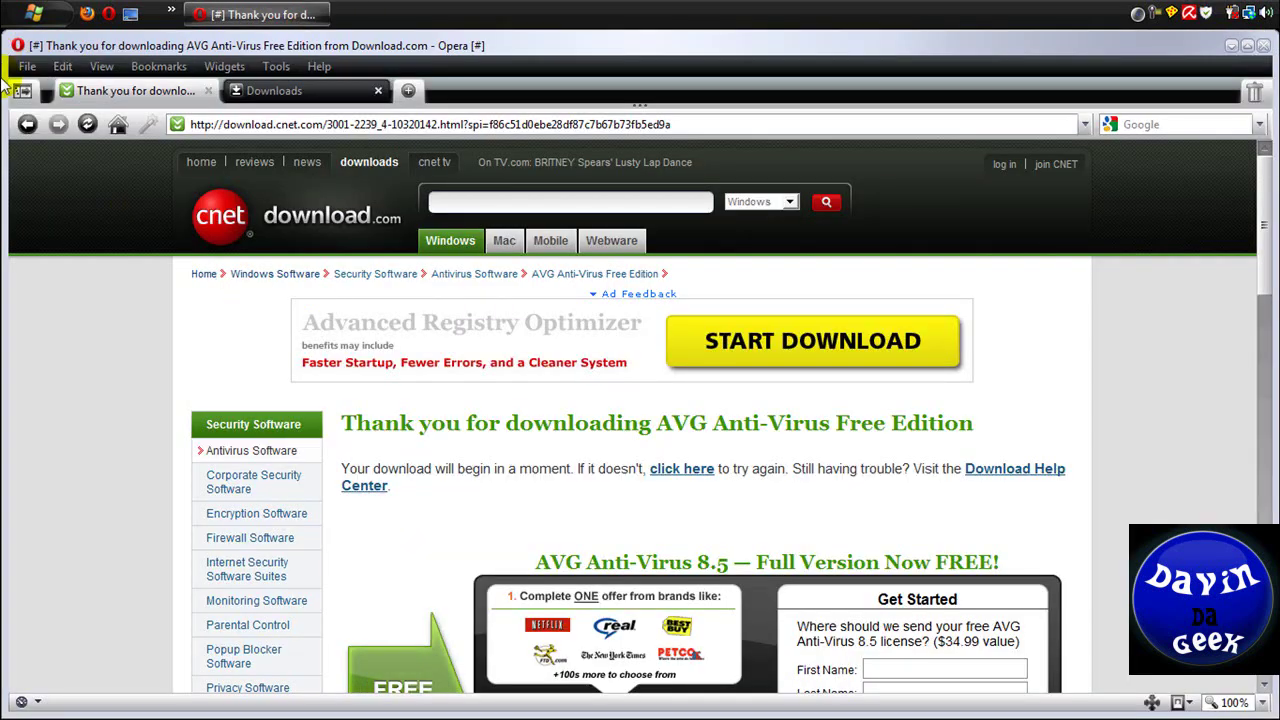
- Download the AVG Free installer again, save it to the sandboxed Desktop, and dismiss Immediate Recovery
{"action": "left_click", "coordinate": [378, 90]}
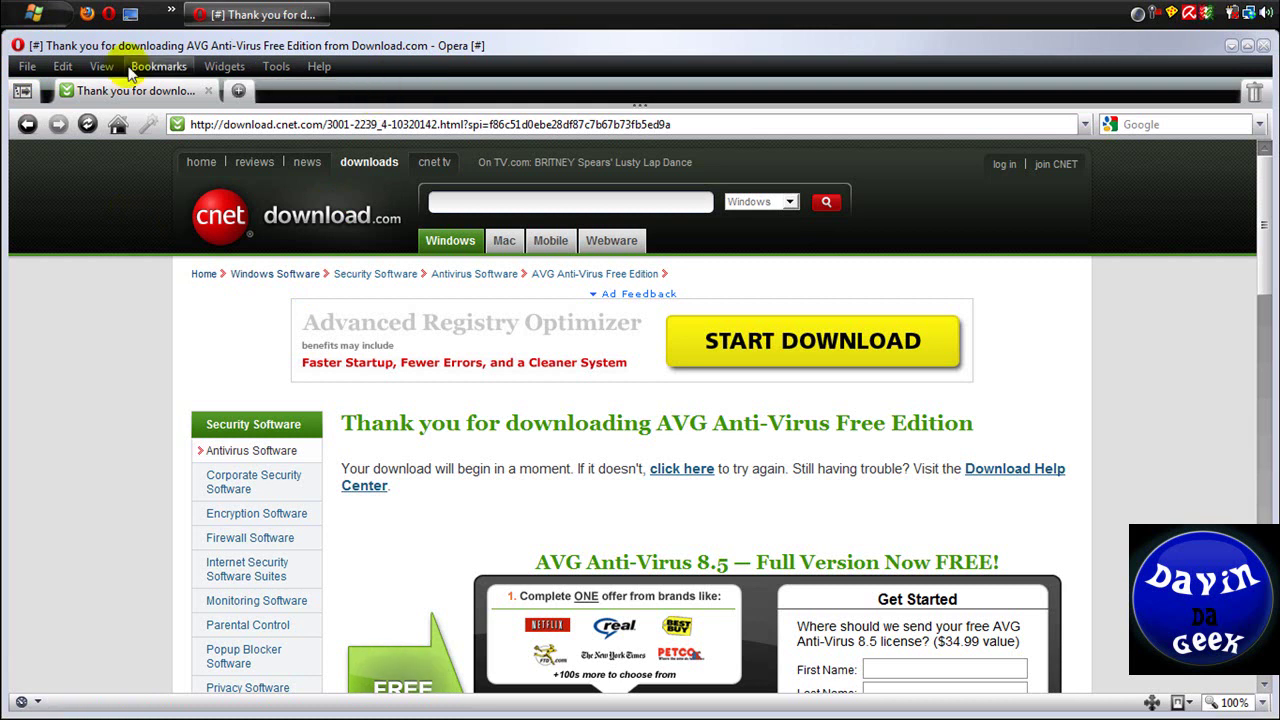
{"action": "left_click", "coordinate": [28, 127]}
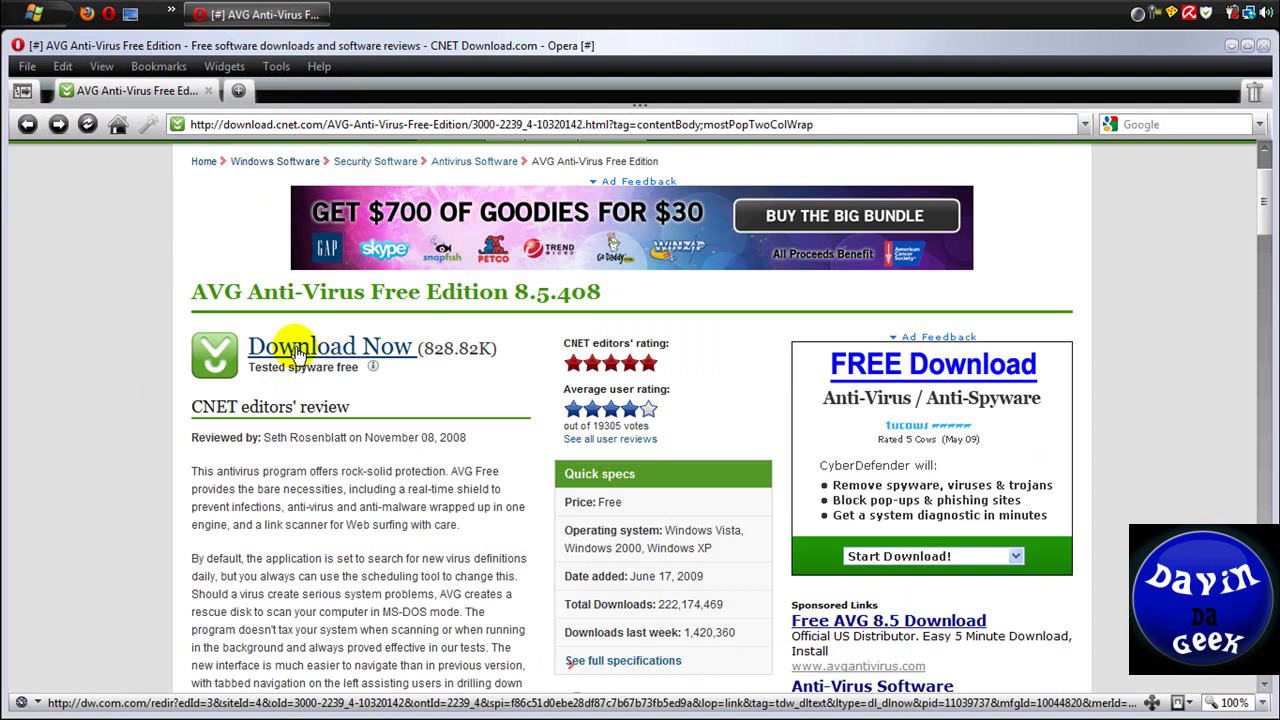
{"action": "left_click", "coordinate": [297, 352]}
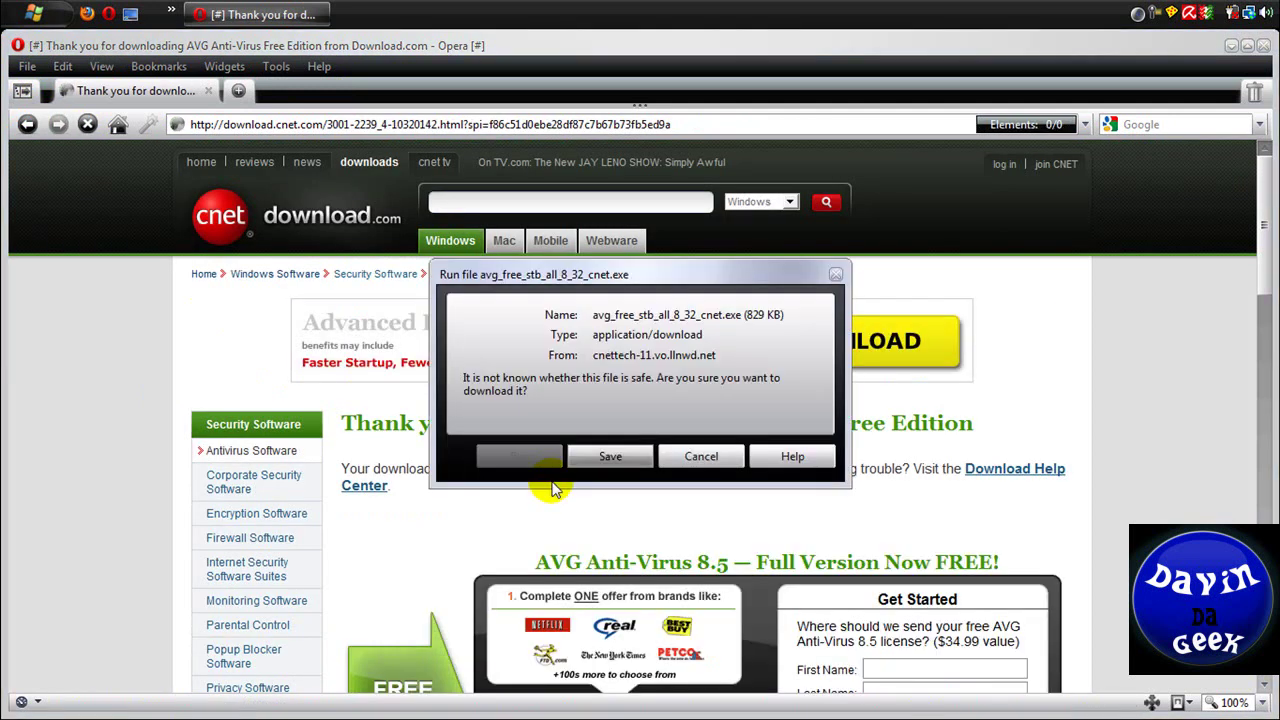
{"action": "left_click", "coordinate": [620, 457]}
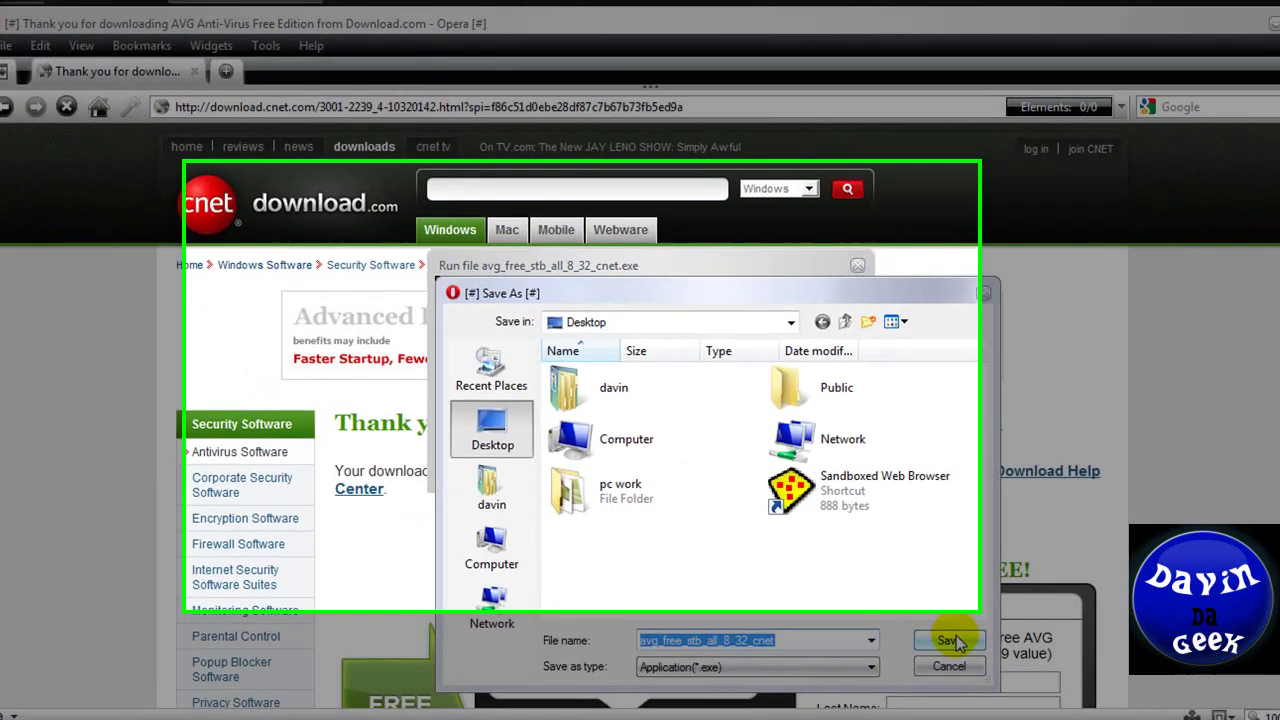
{"action": "left_click", "coordinate": [922, 628]}
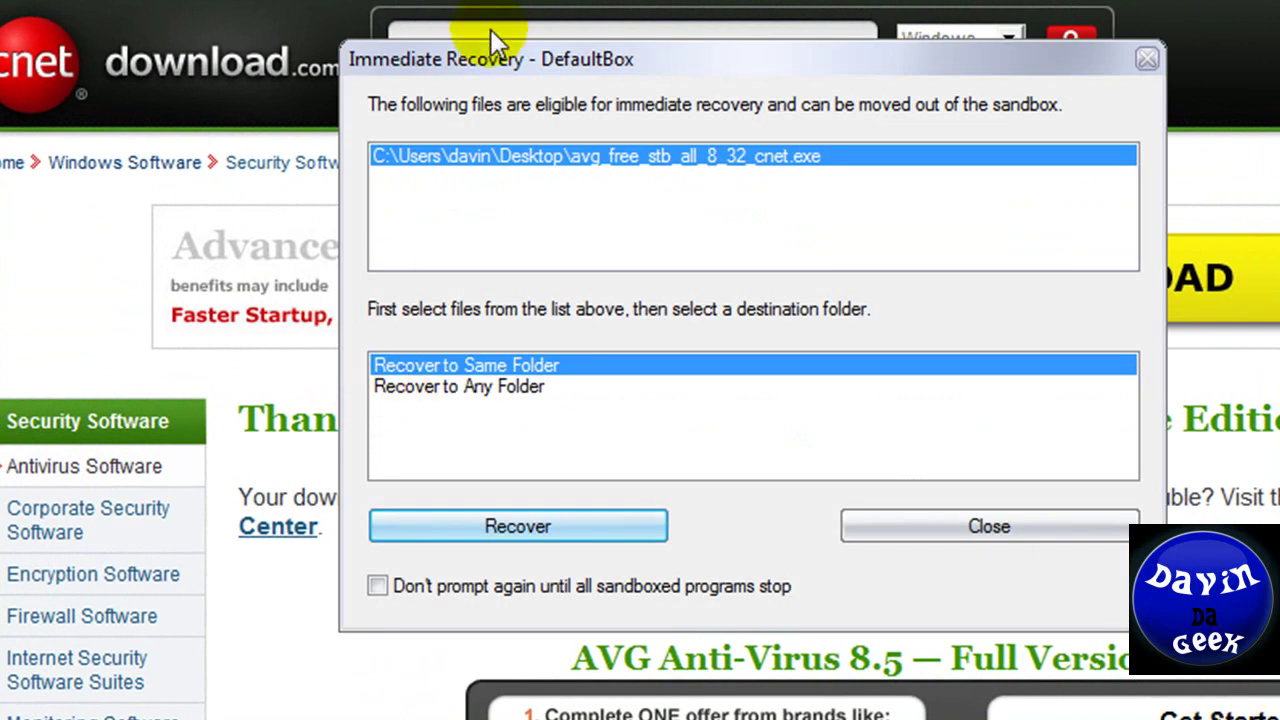
{"action": "left_click", "coordinate": [999, 530]}
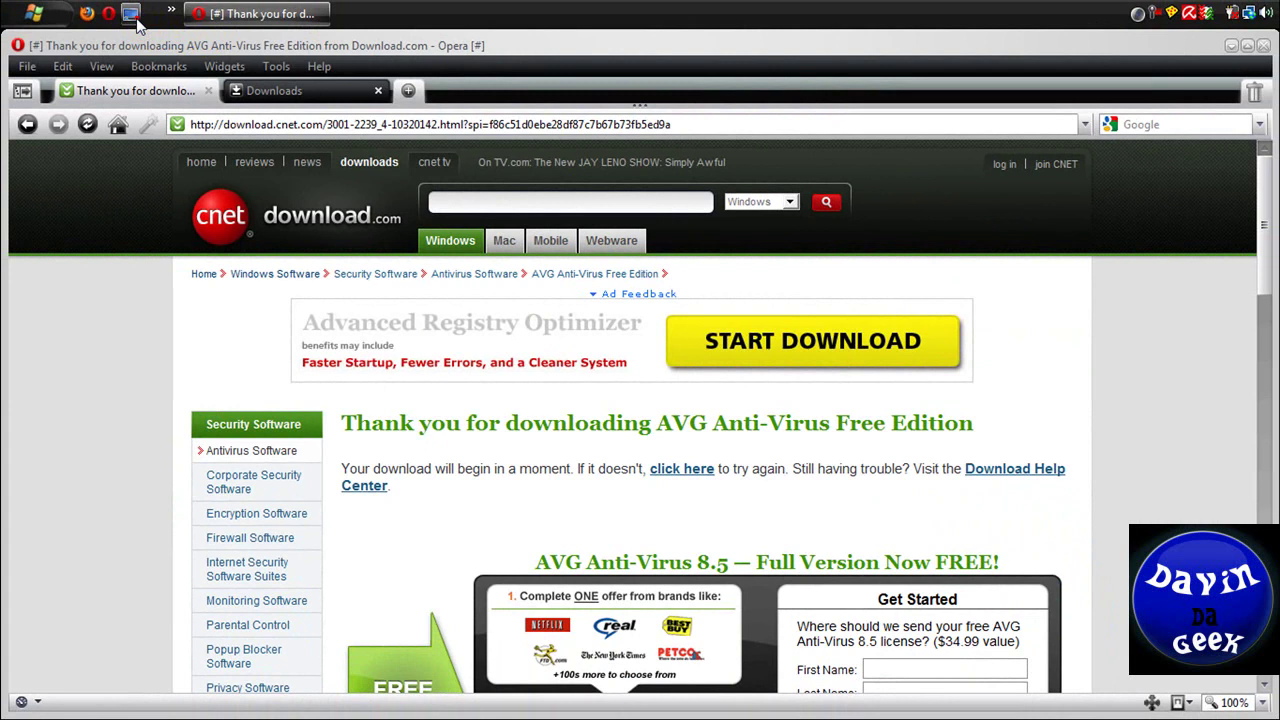
- Show the desktop and review avg_free_stb_all_8_32_cnet.exe (828 KB) in DefaultBox Quick Recovery
{"action": "left_click", "coordinate": [131, 14]}
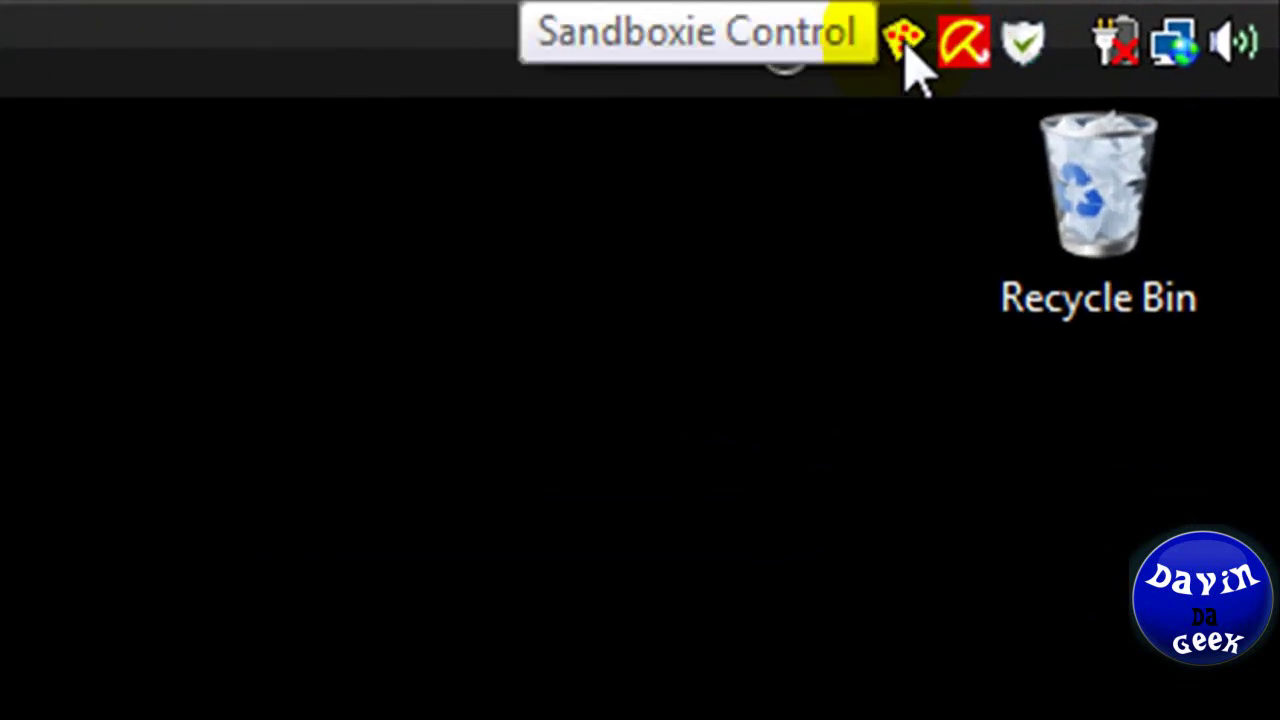
{"action": "right_click", "coordinate": [908, 48]}
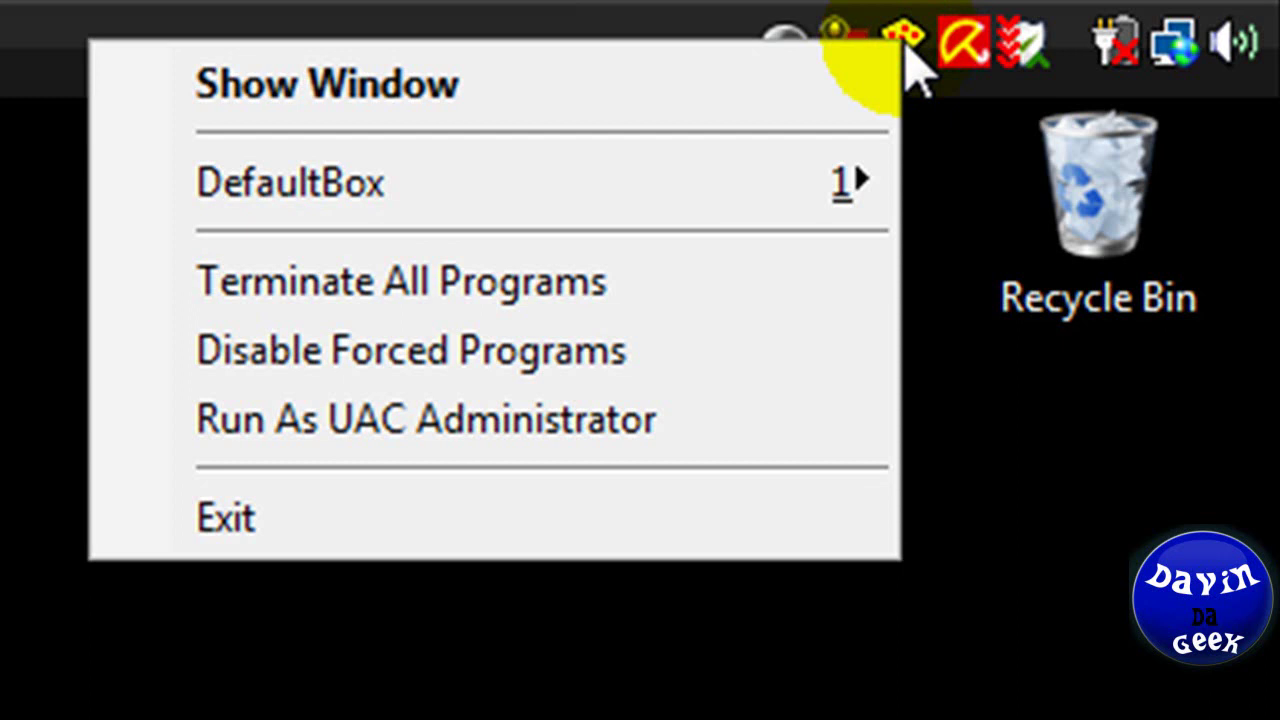
{"action": "mouse_move", "coordinate": [551, 206]}
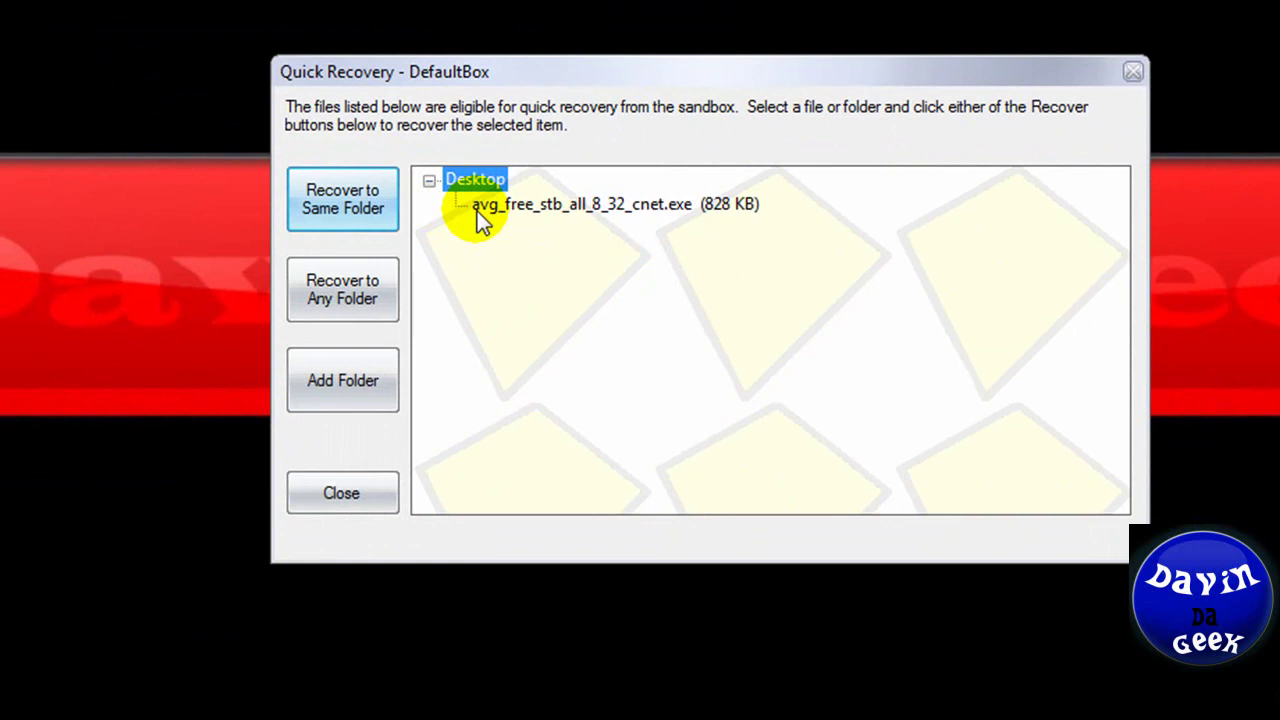
{"action": "left_click", "coordinate": [488, 210]}
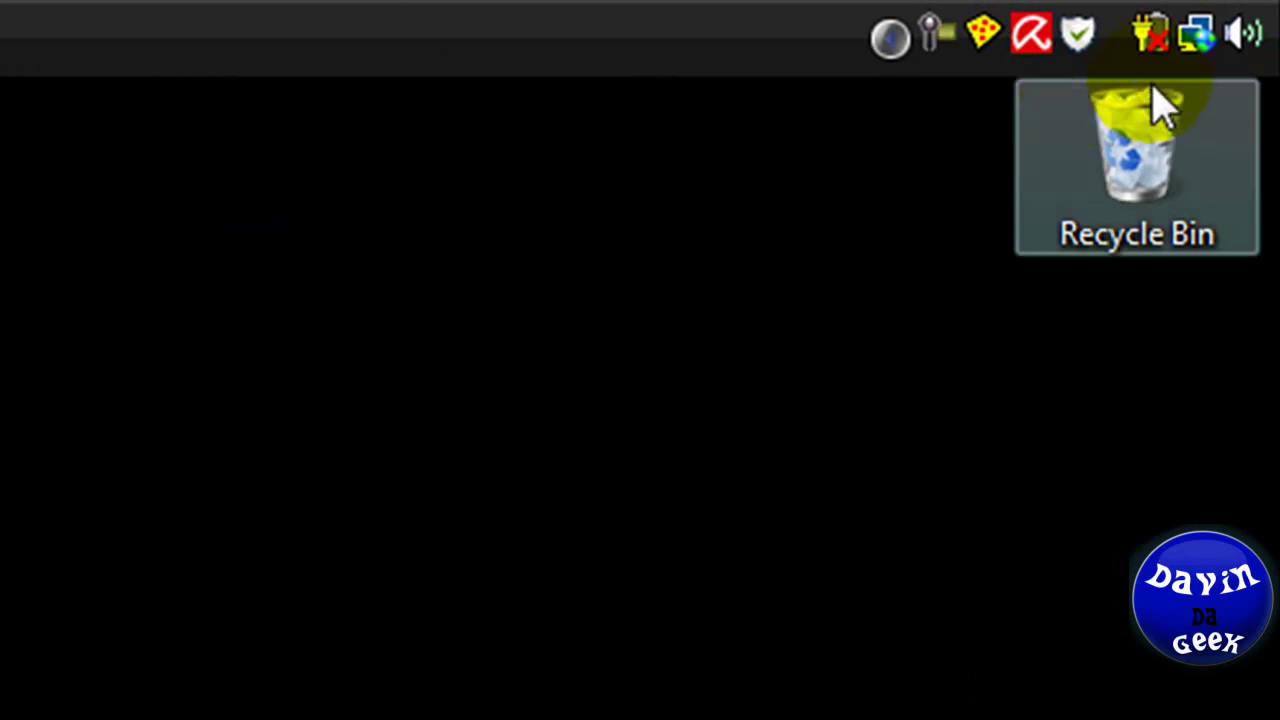
- Open Delete Contents for DefaultBox from the Sandboxie tray menu, showing 213 files, 40 folders, 33 MB
{"action": "right_click", "coordinate": [986, 36]}
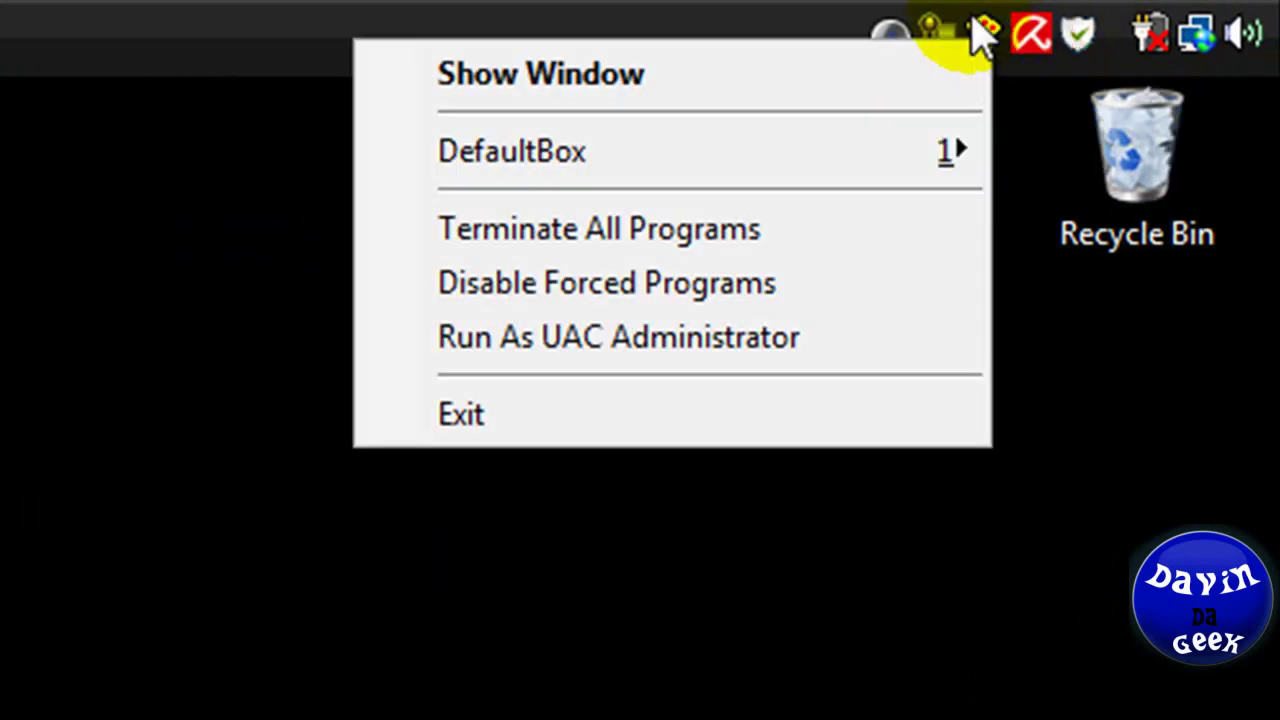
{"action": "mouse_move", "coordinate": [575, 160]}
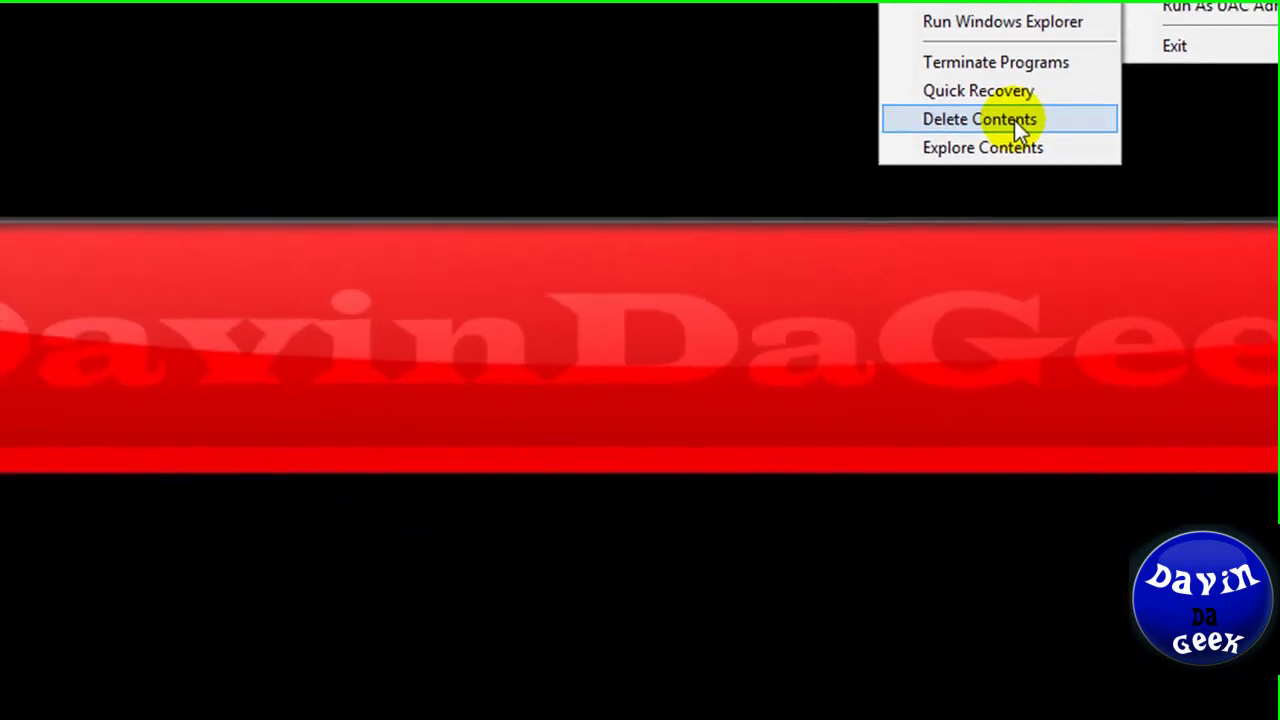
{"action": "left_click", "coordinate": [646, 402]}
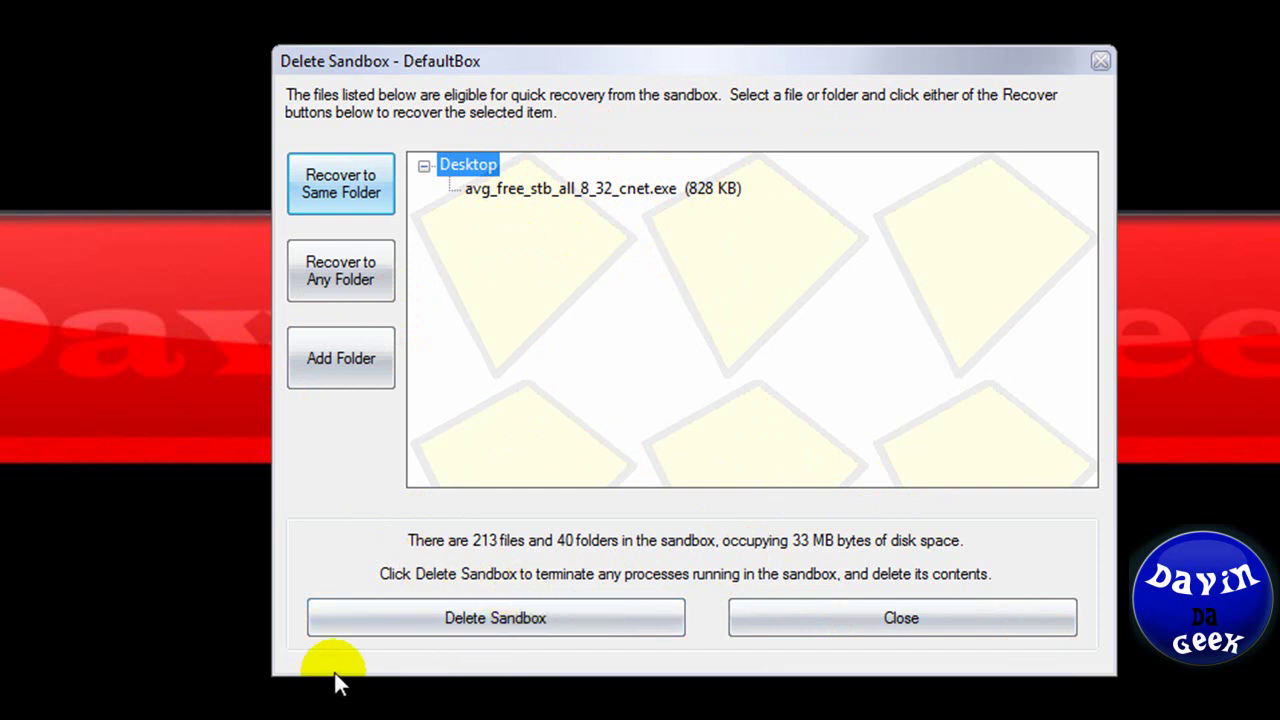
- Delete all of DefaultBox's sandboxed contents, closing the sandboxed Opera
{"action": "left_click", "coordinate": [476, 618]}
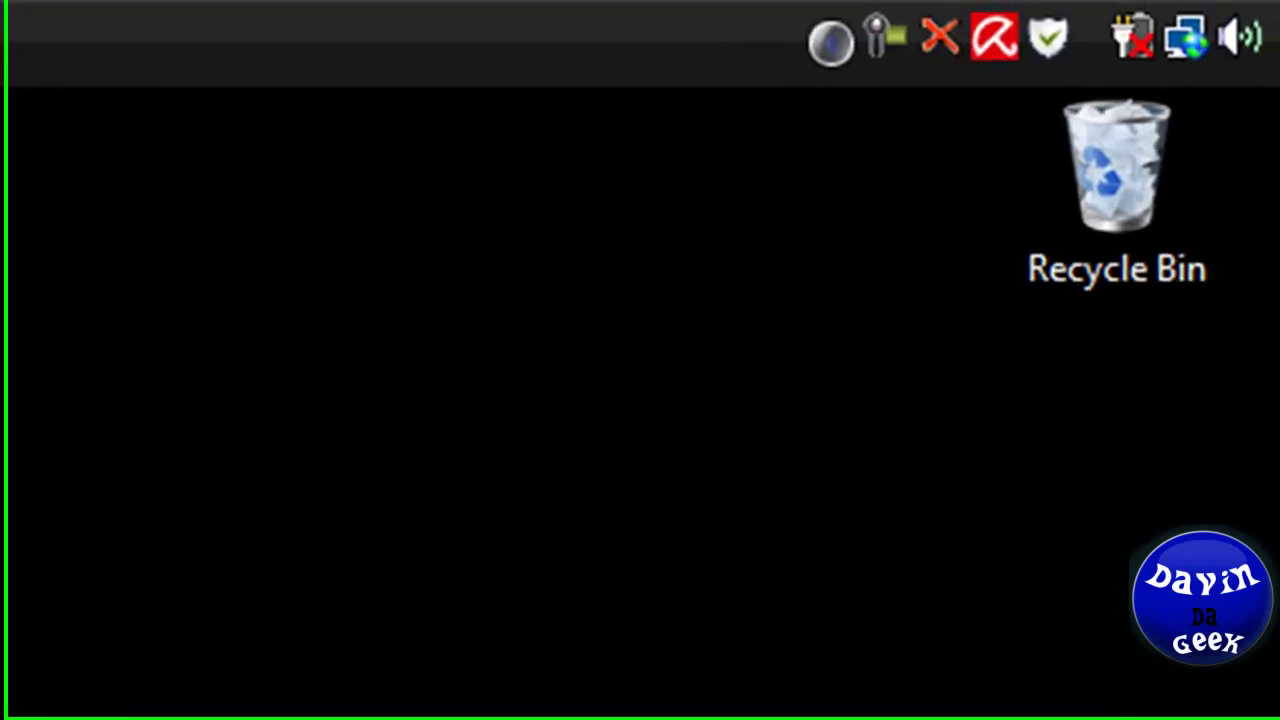